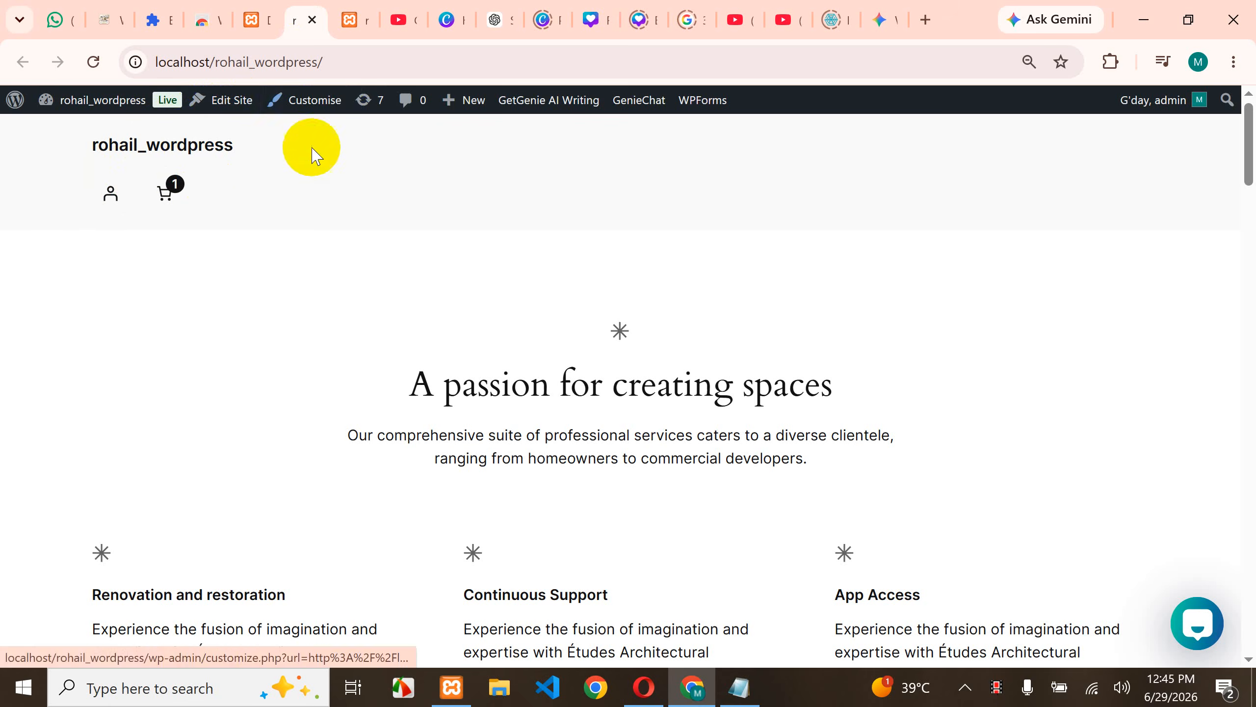
- Open the site's customisation settings and switch to the Site Editor with the block settings shown
click(328, 102)
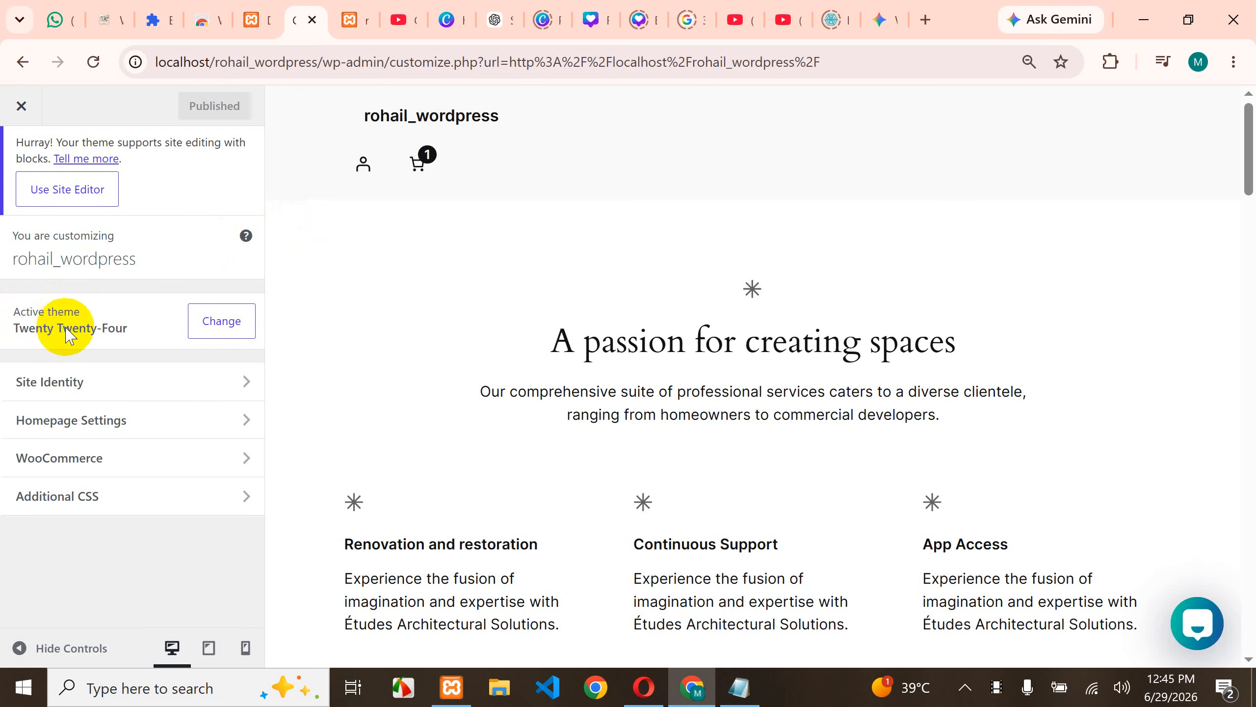
click(85, 191)
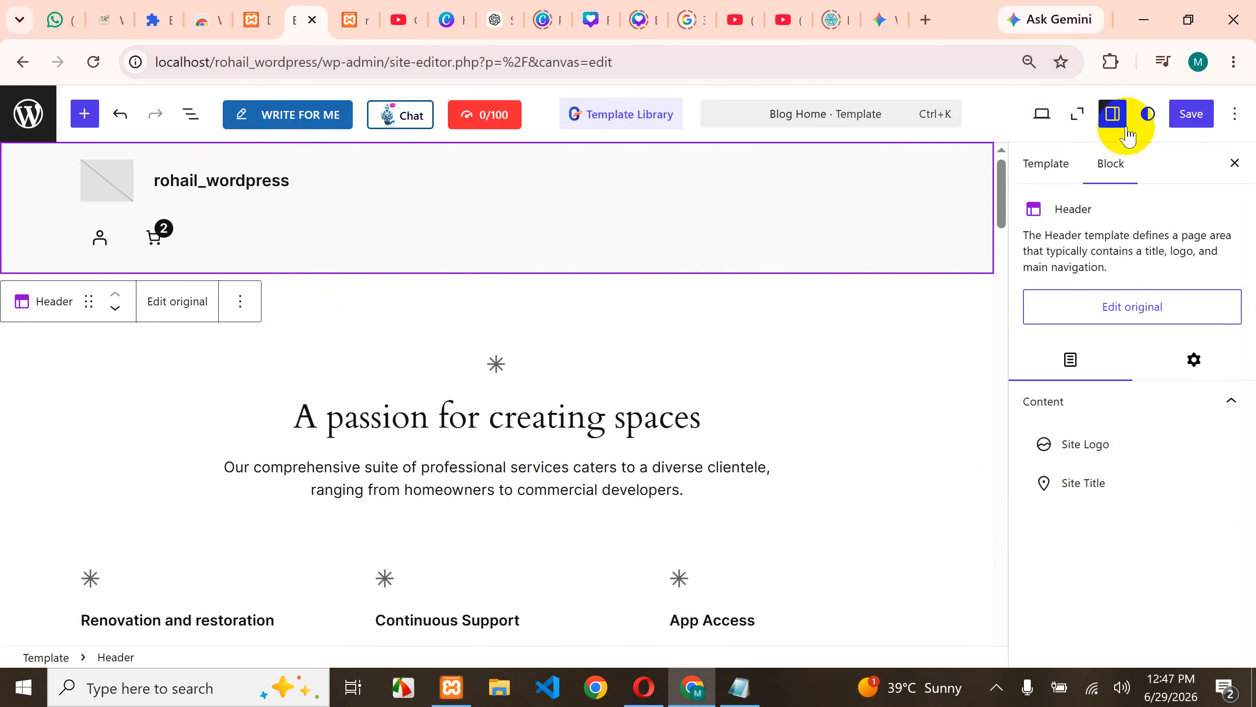
click(1113, 115)
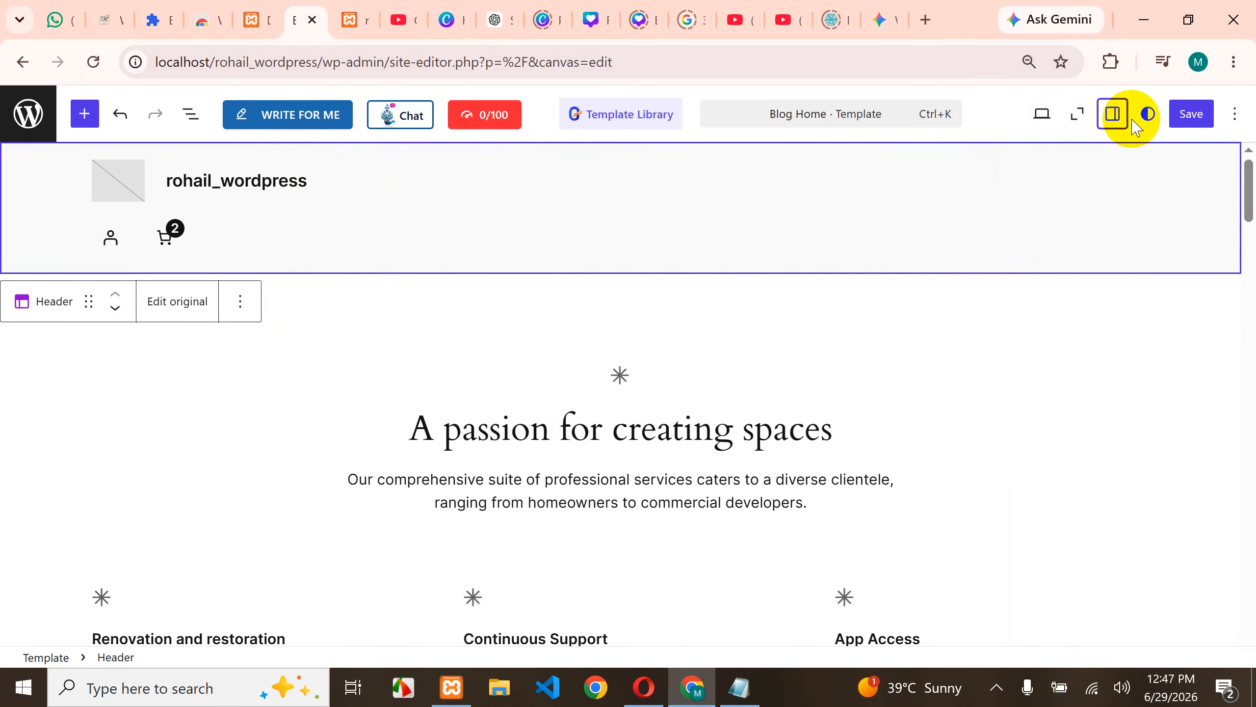
click(1114, 115)
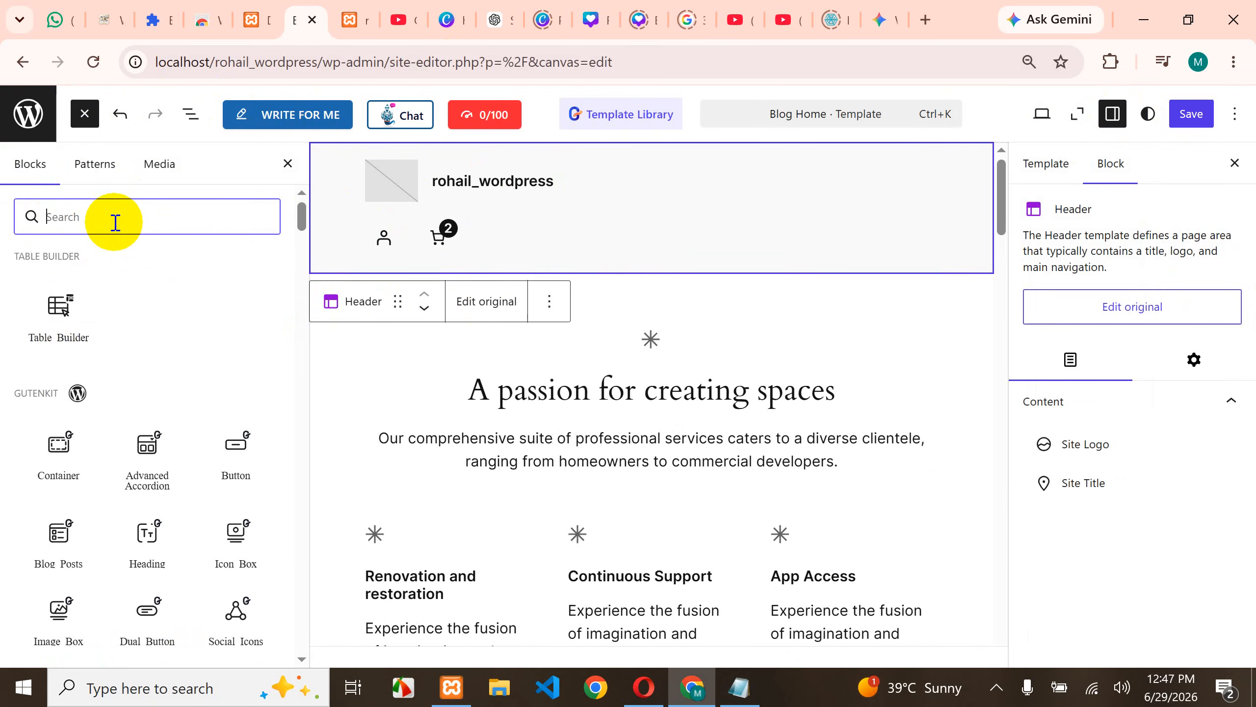
- Search the block library for "nav" and try to place a Navigation block in the header
text(v)
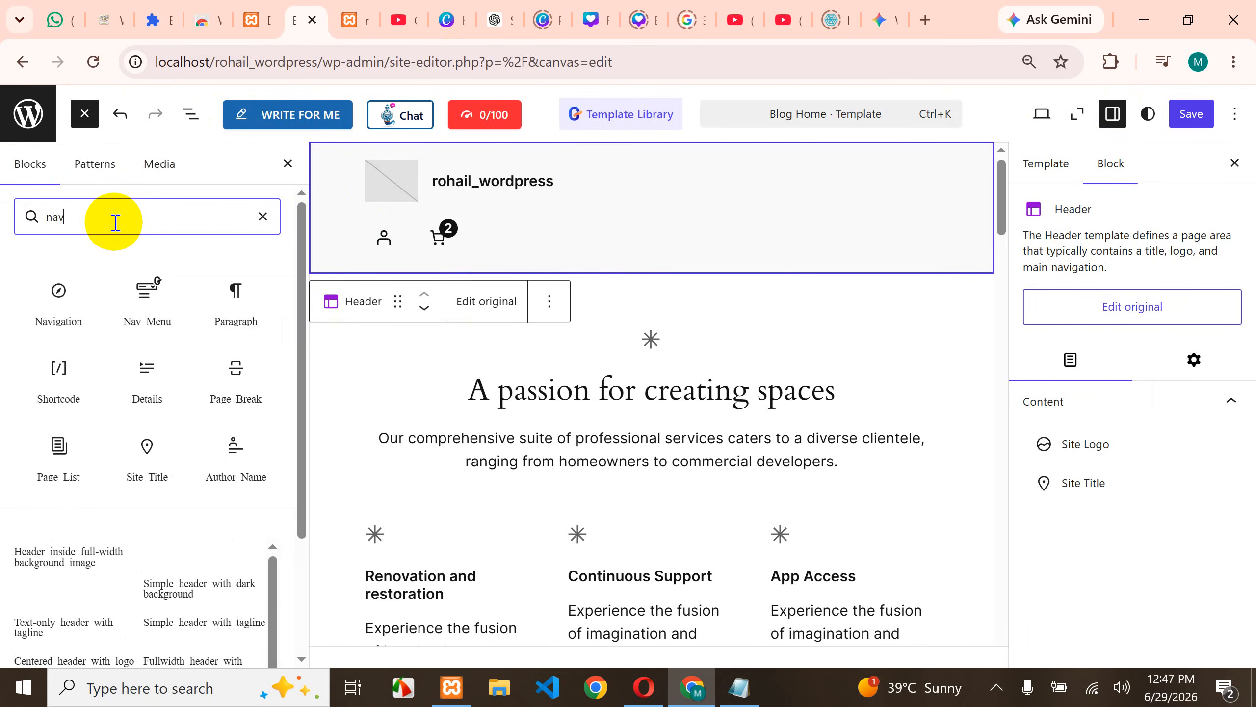
mouse_move(53, 297)
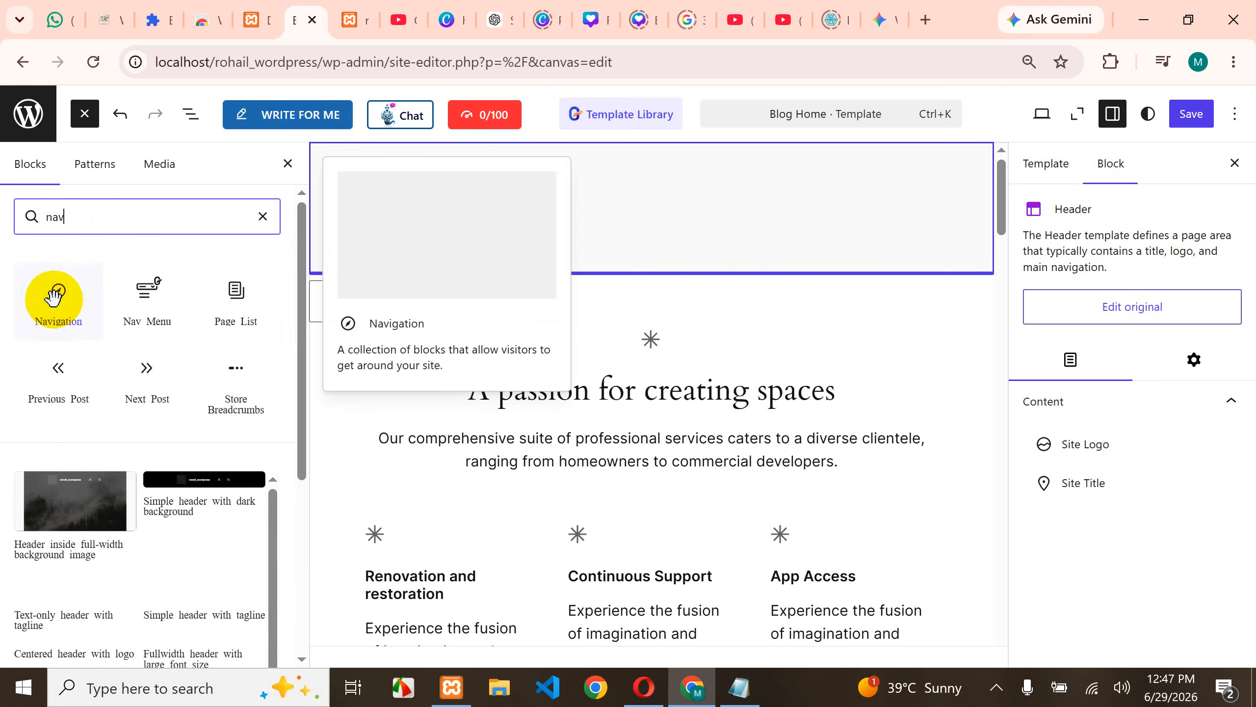
drag(60, 300, 877, 249)
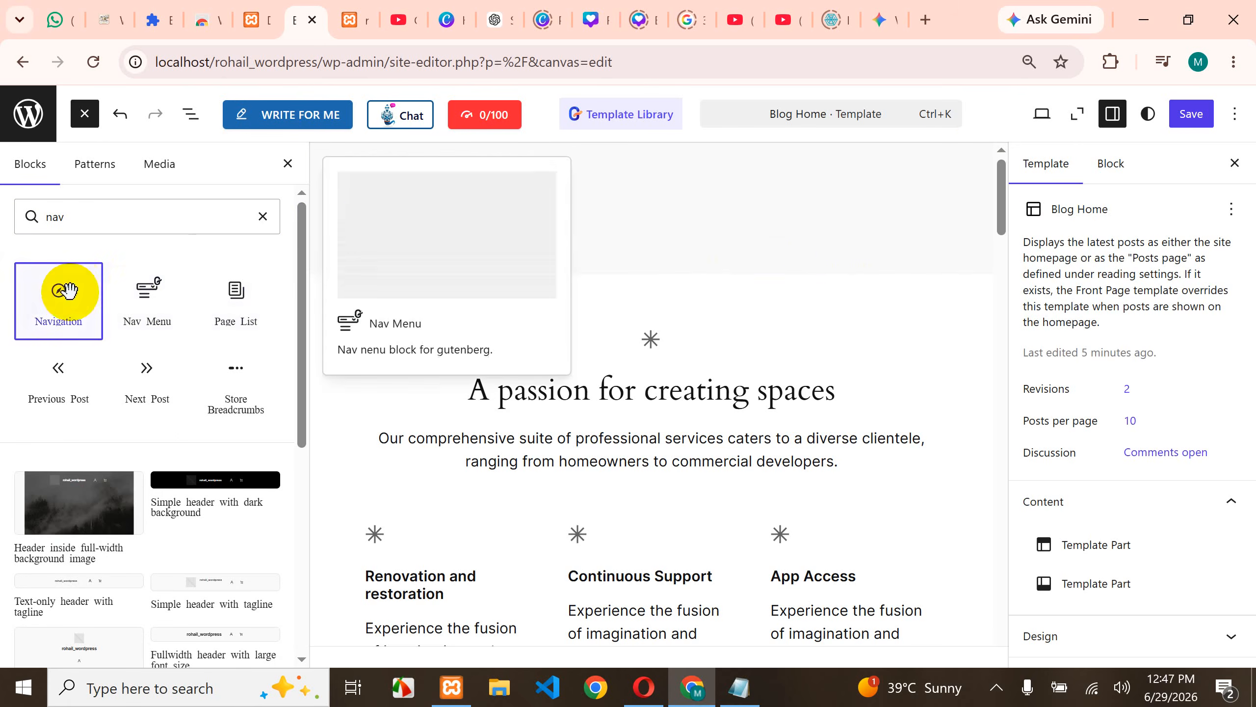
drag(67, 286, 434, 205)
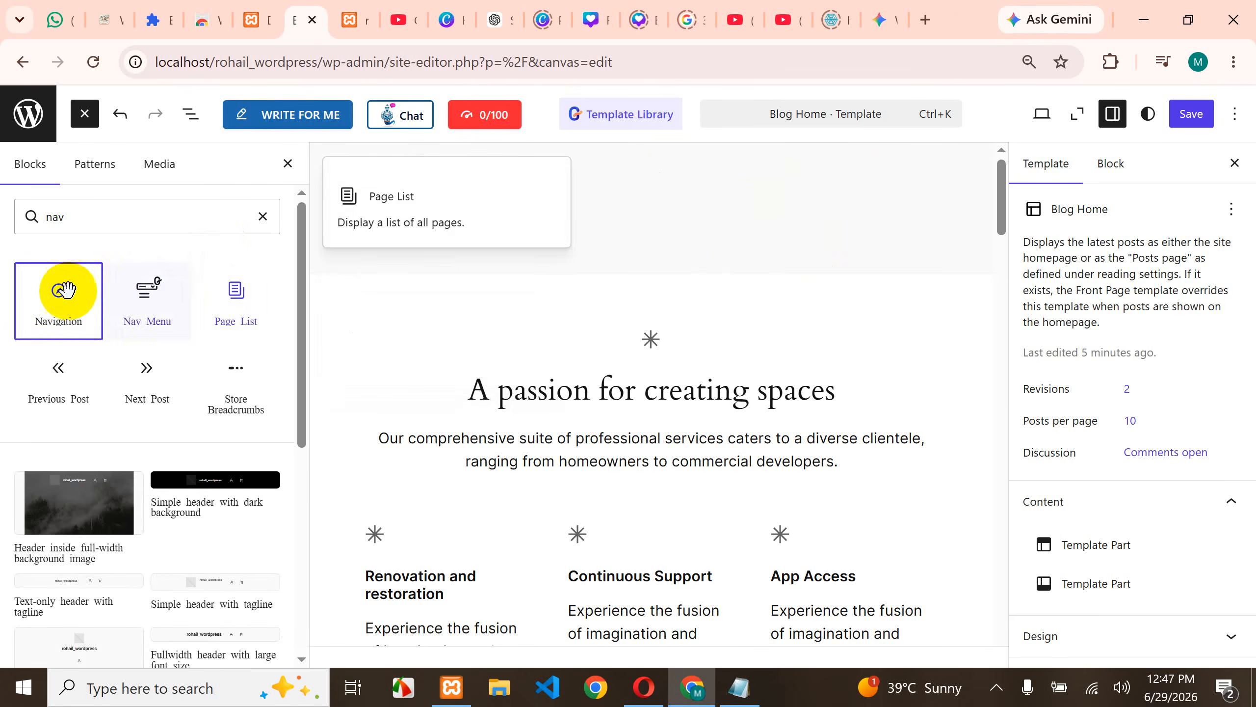
drag(37, 305, 323, 227)
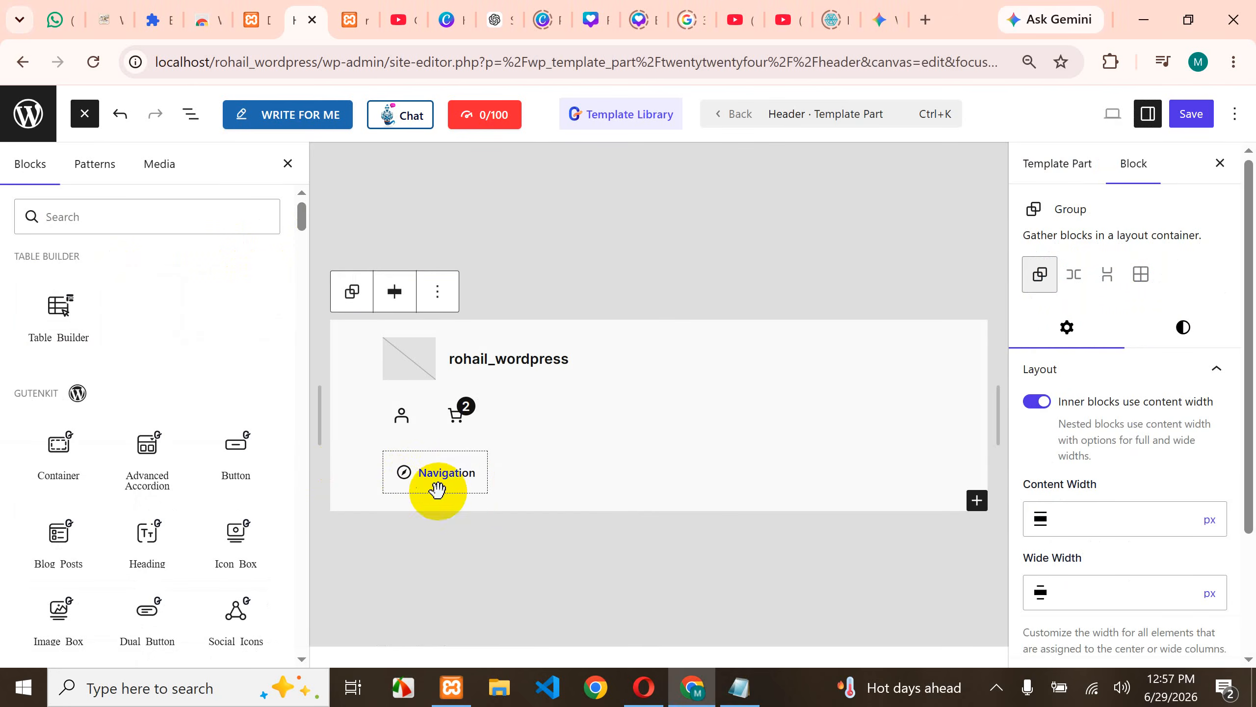
- Delete the empty Navigation block below the account and cart icons in the Header template part
click(383, 470)
click(142, 215)
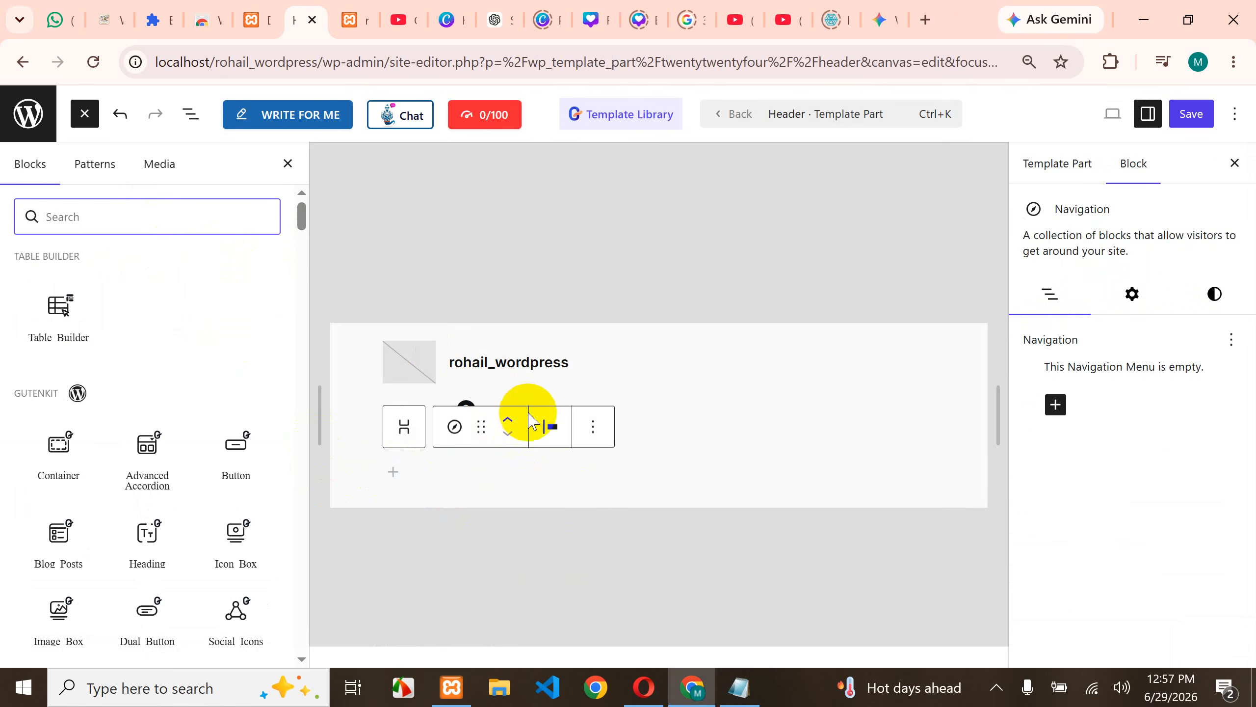
click(595, 427)
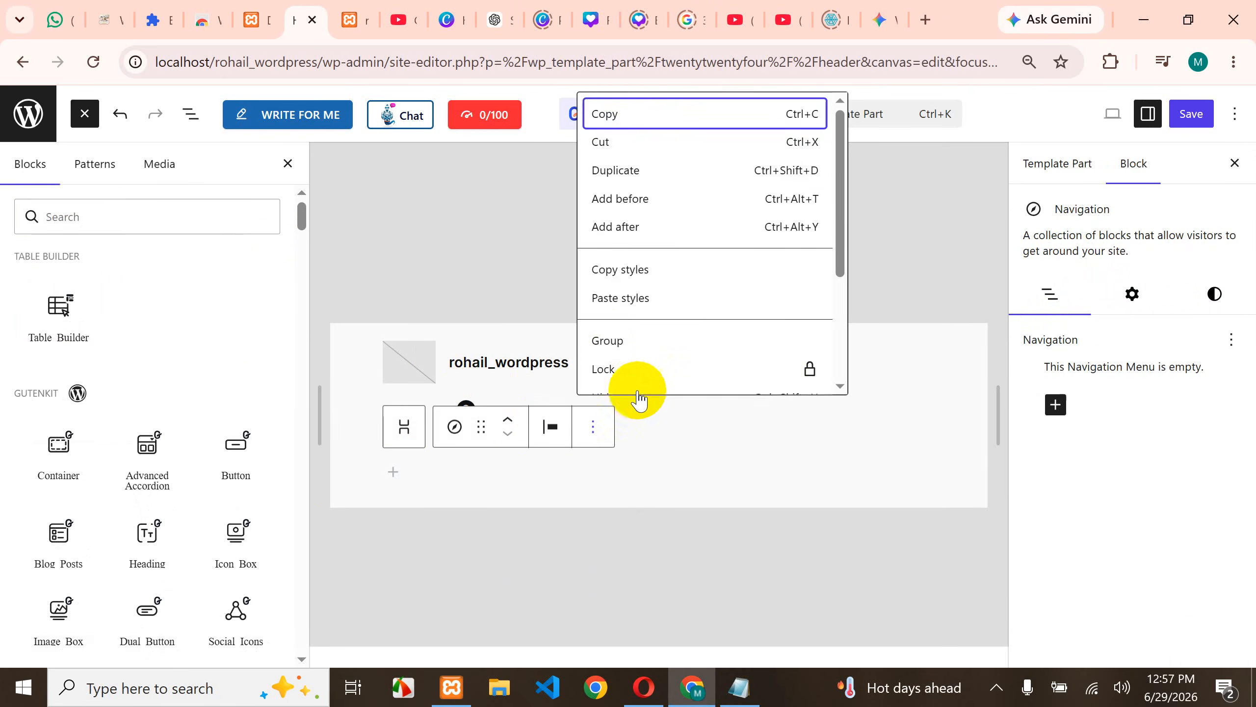
scroll(628, 346, down, 3)
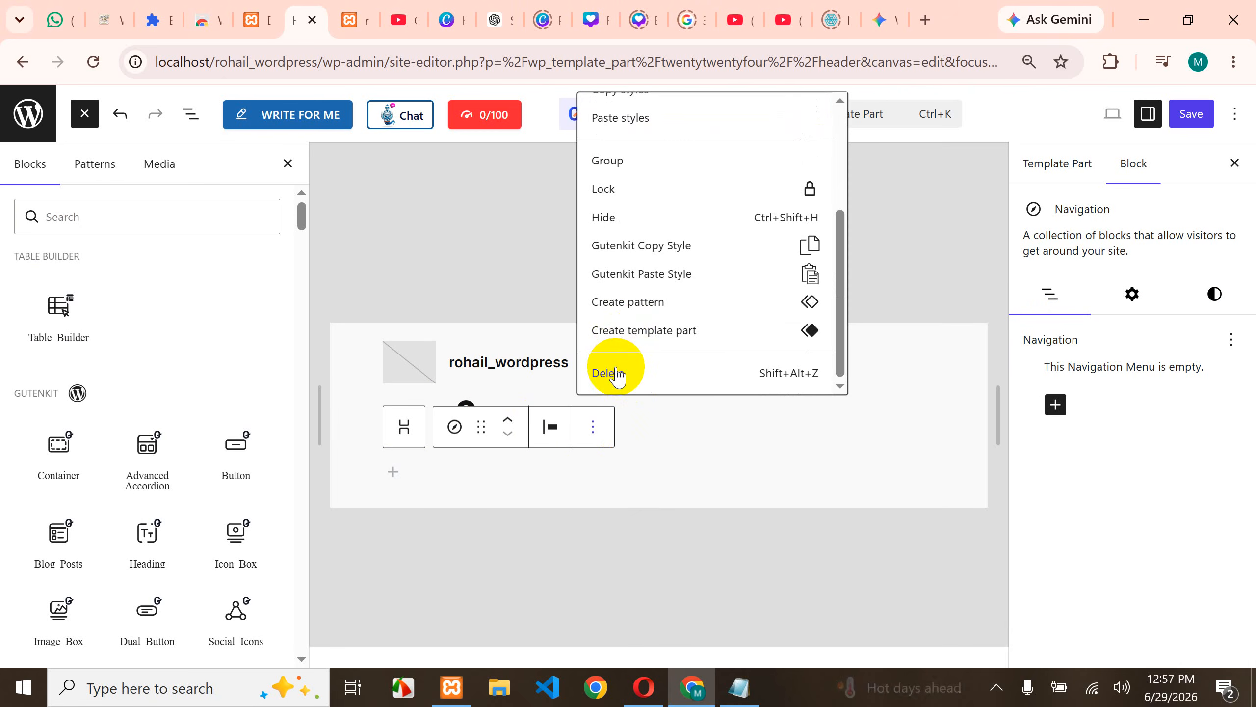
click(616, 374)
click(596, 299)
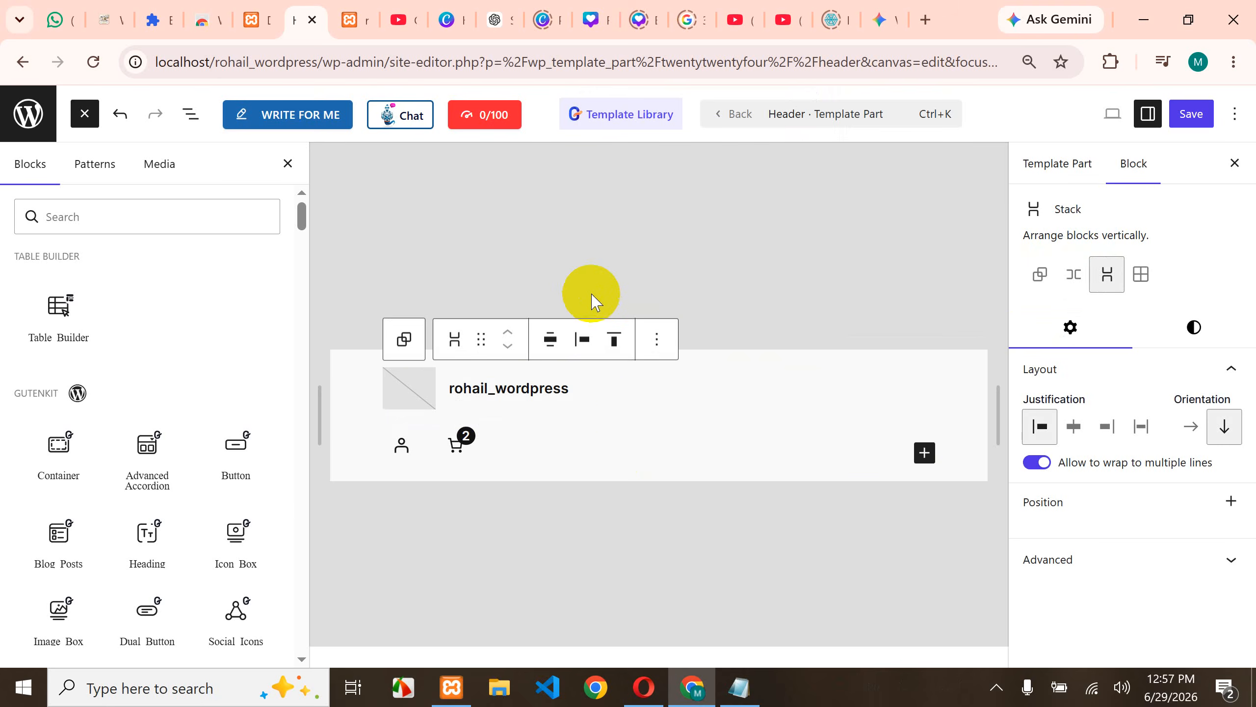
- Insert a Navigation block into the header's stack and add a link to an existing site page
click(925, 453)
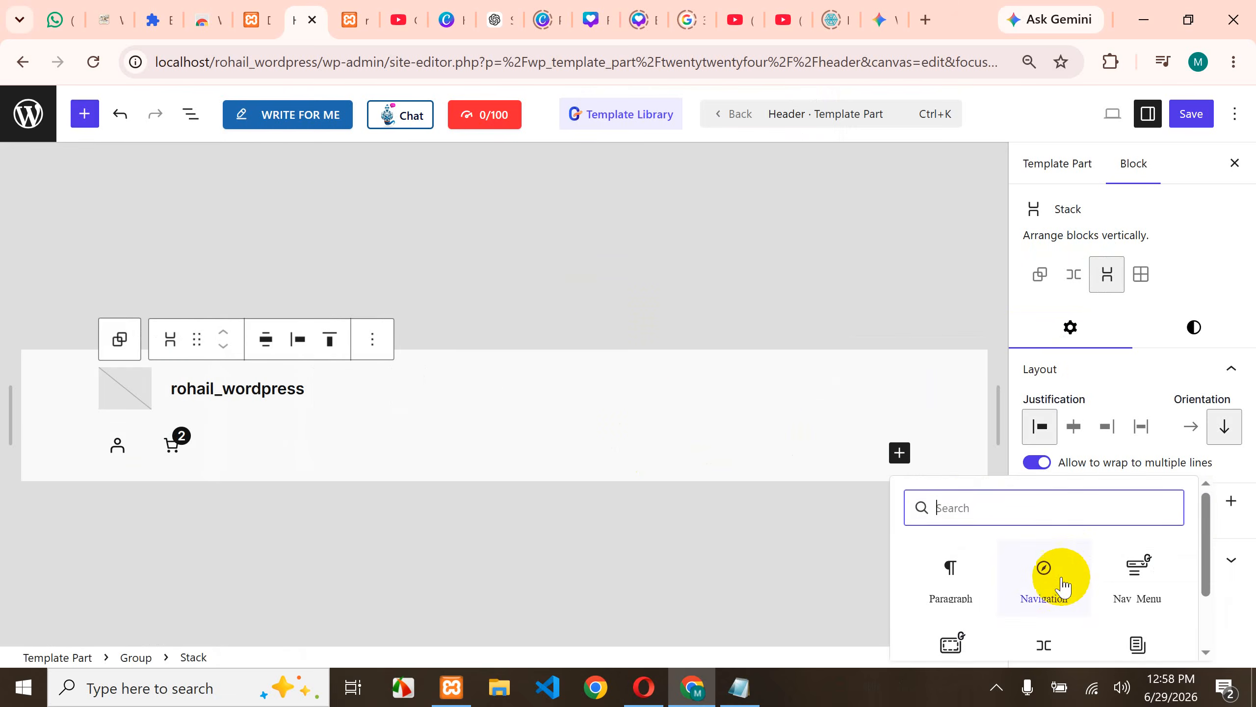
click(1045, 576)
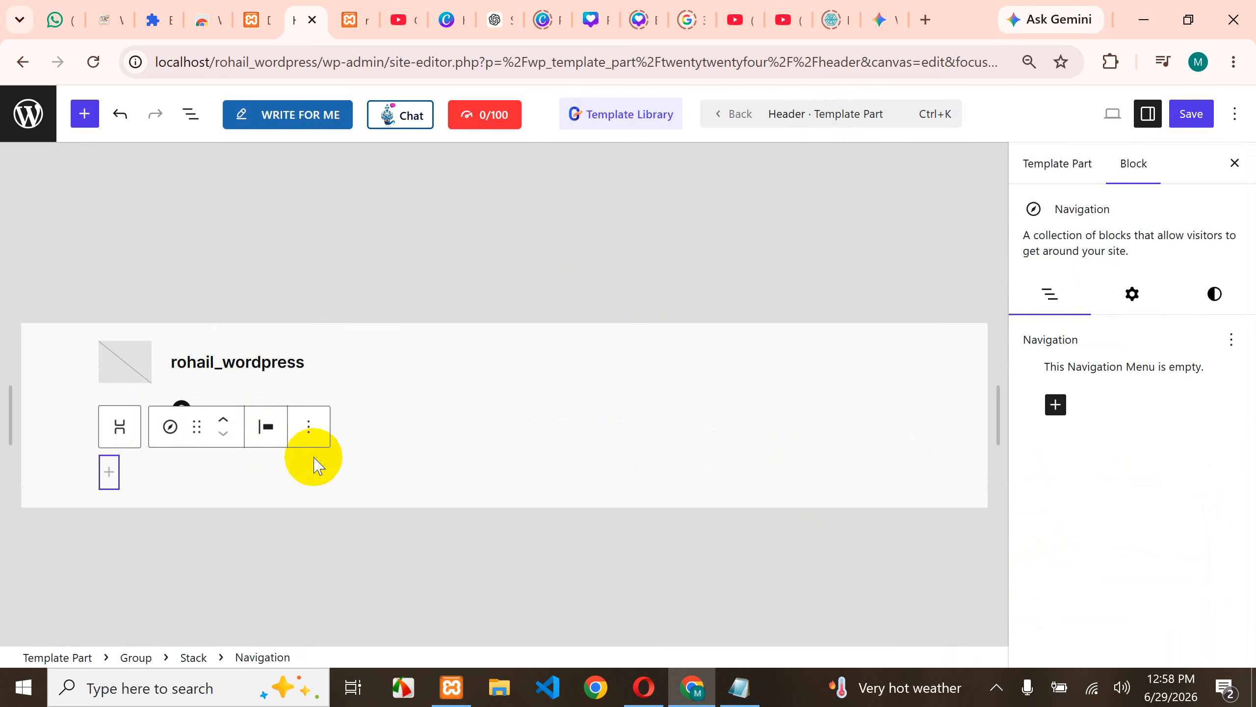
click(1062, 415)
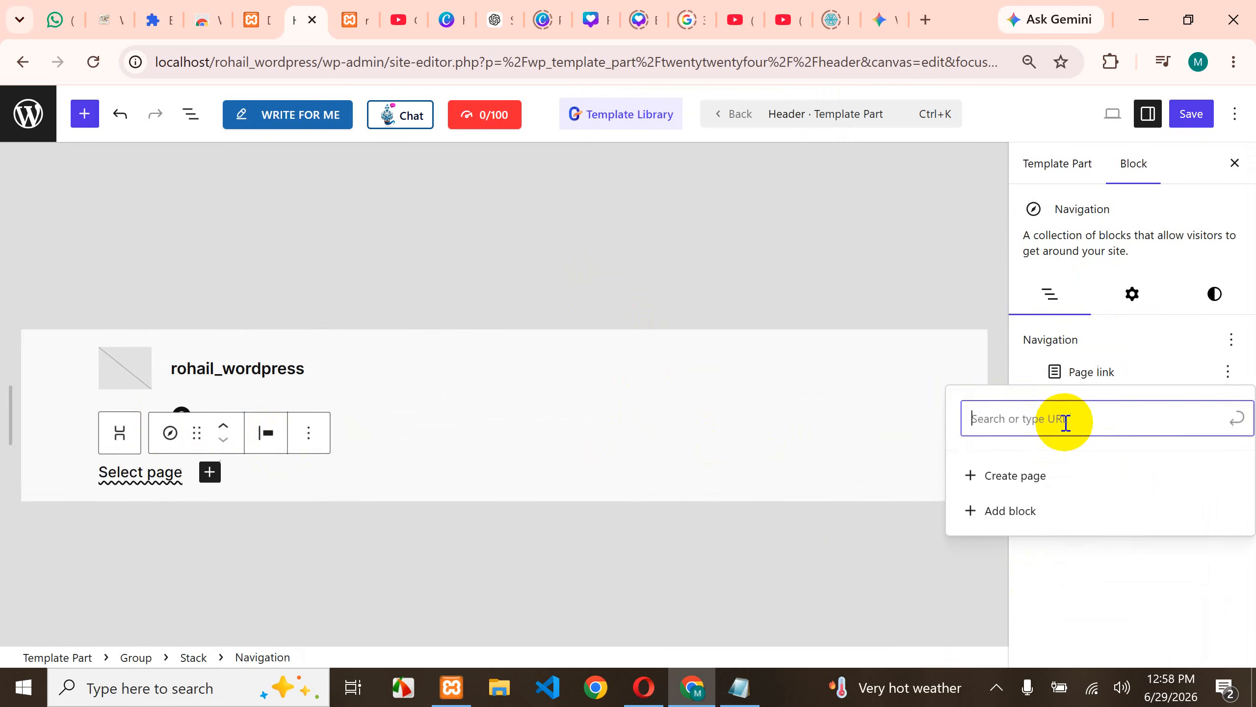
click(999, 509)
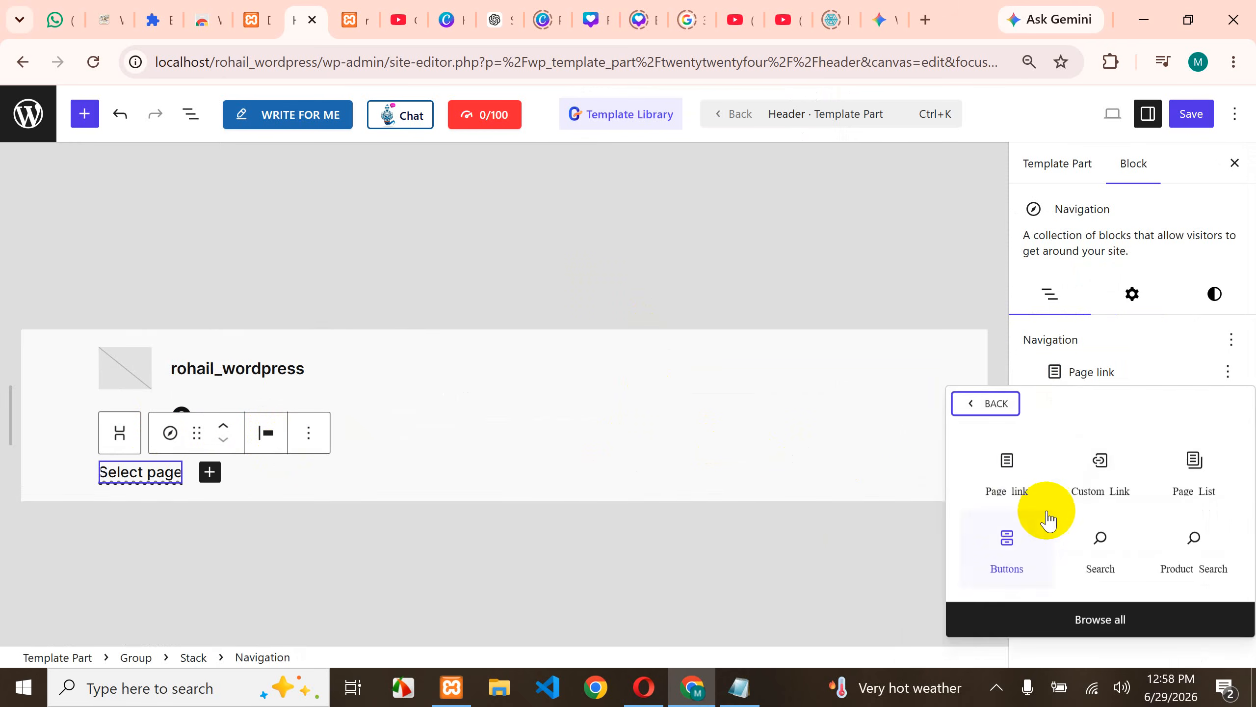
click(1012, 483)
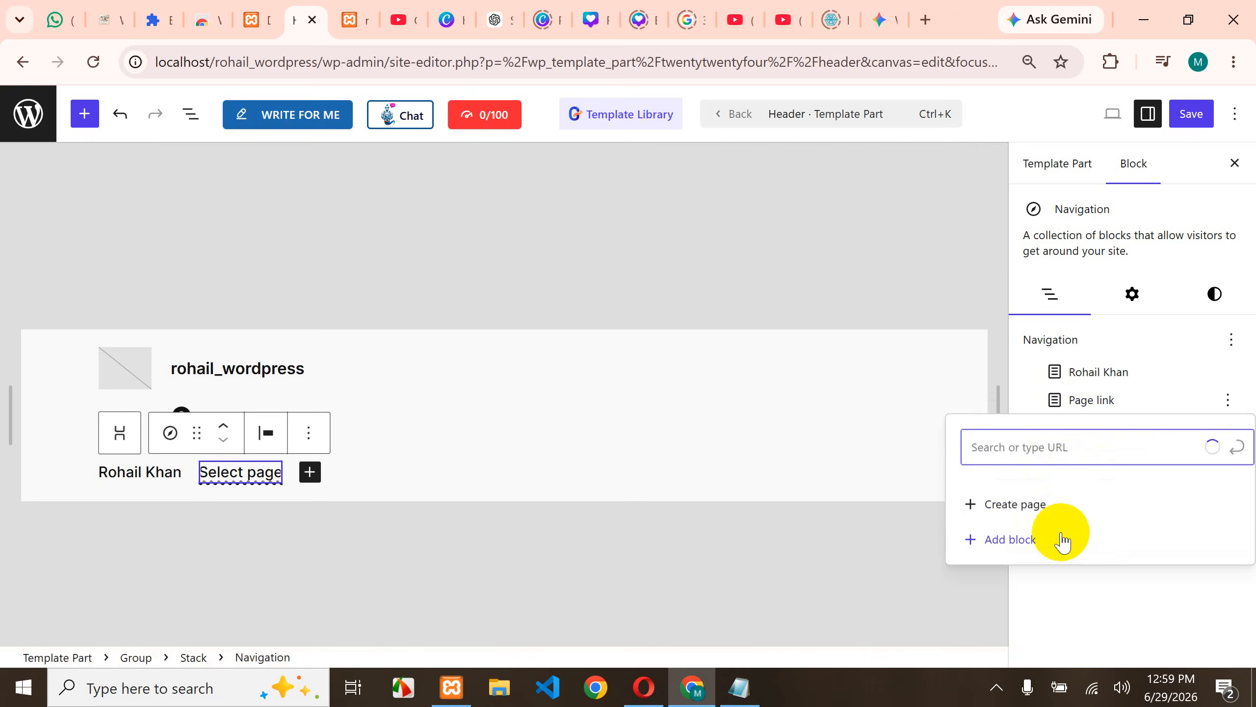
- Add a Page List block to the navigation after the existing page link
click(1060, 539)
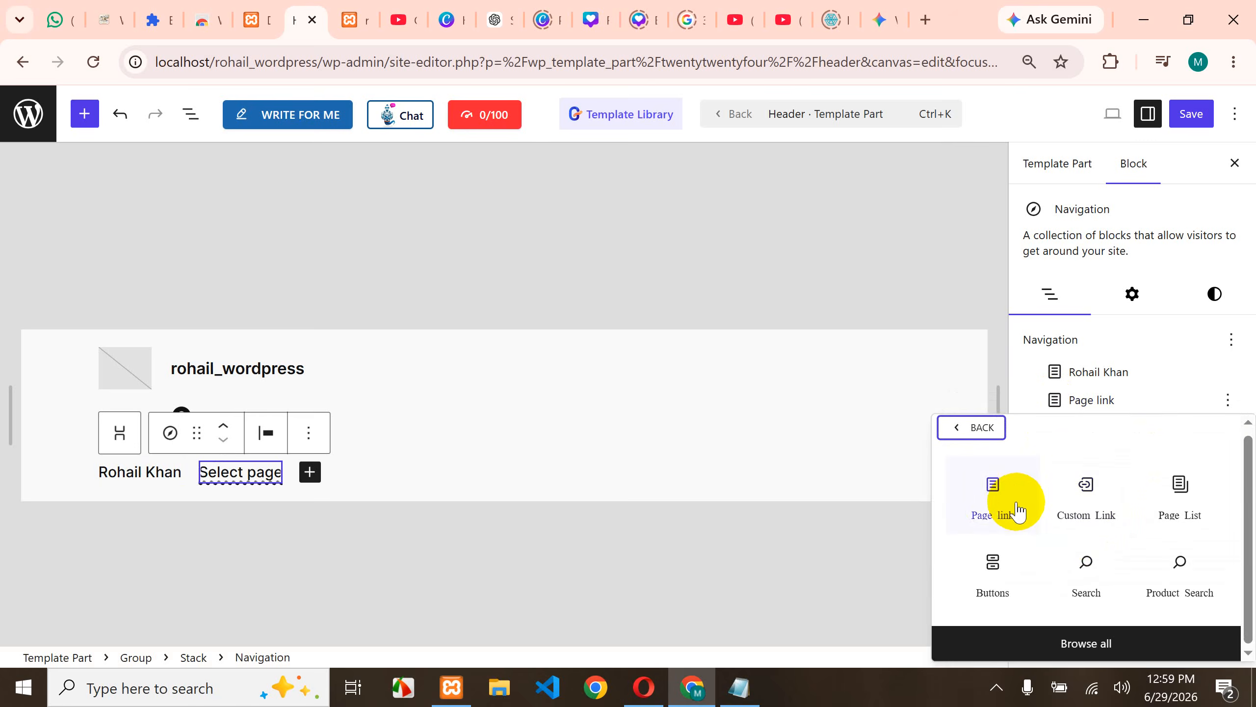
click(1182, 506)
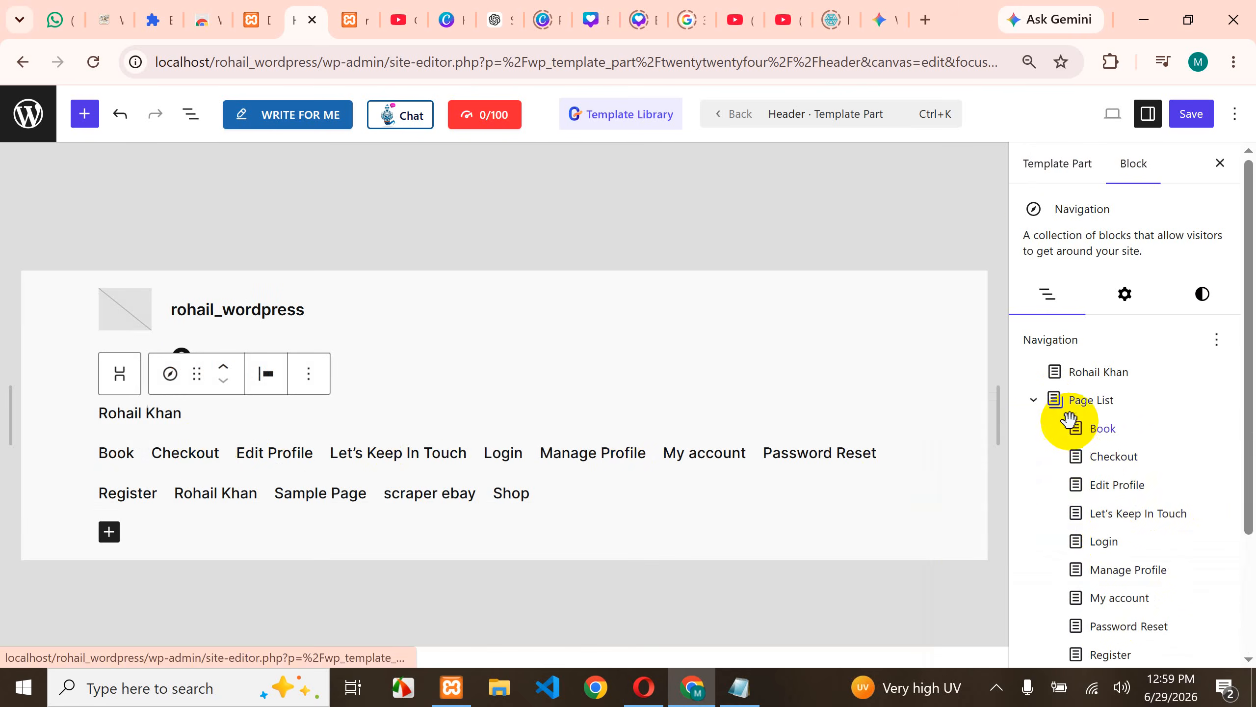
scroll(1109, 438, down, 2)
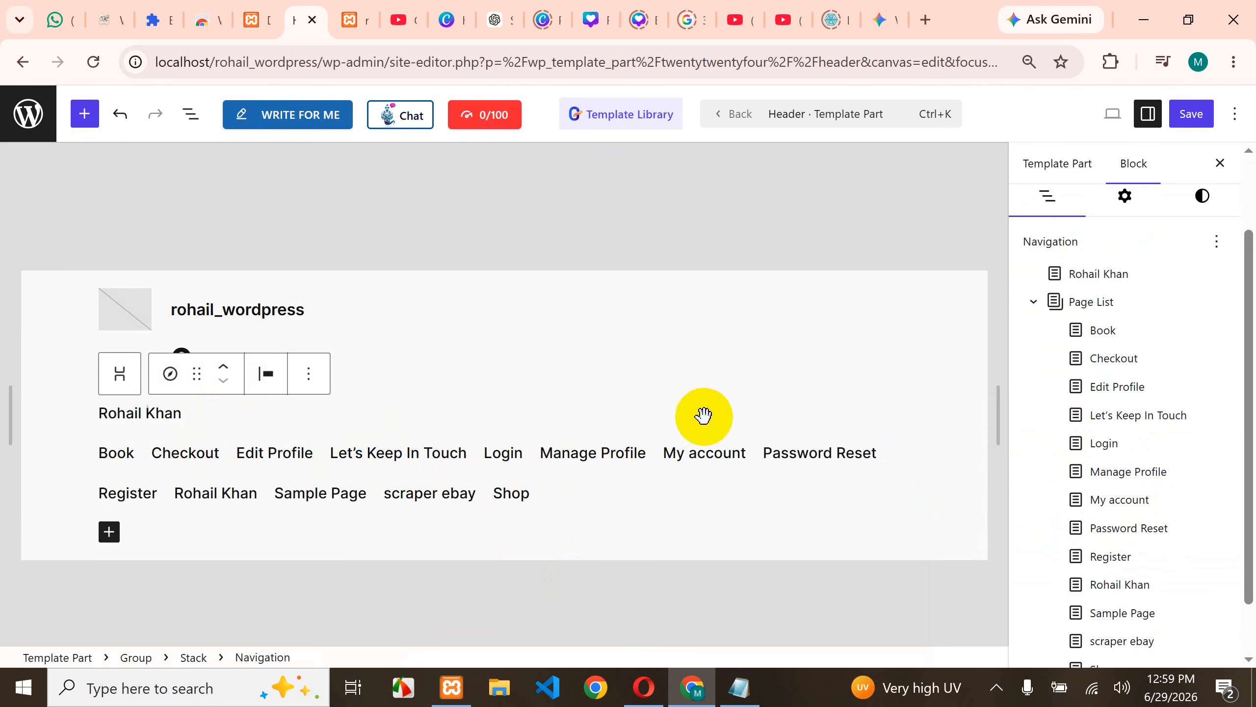
- Change the Navigation block's overlay menu icon to the three-line version
click(1129, 213)
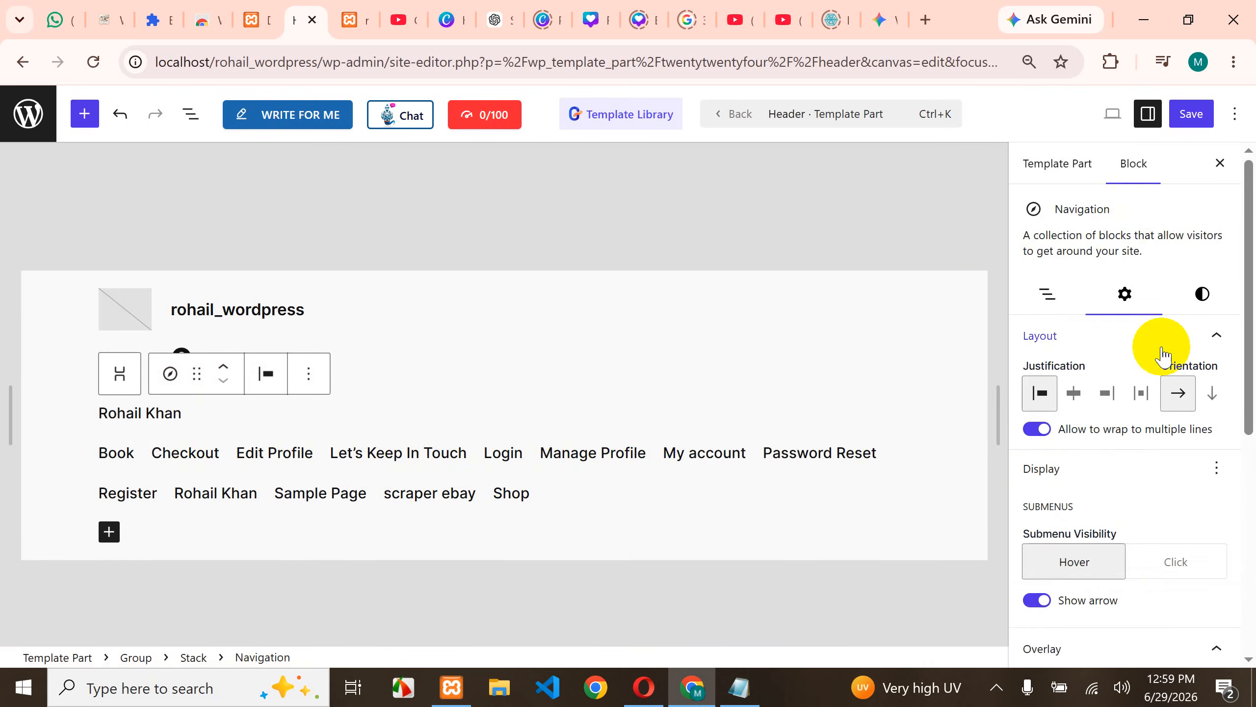
scroll(1085, 449, down, 4)
scroll(1108, 470, down, 4)
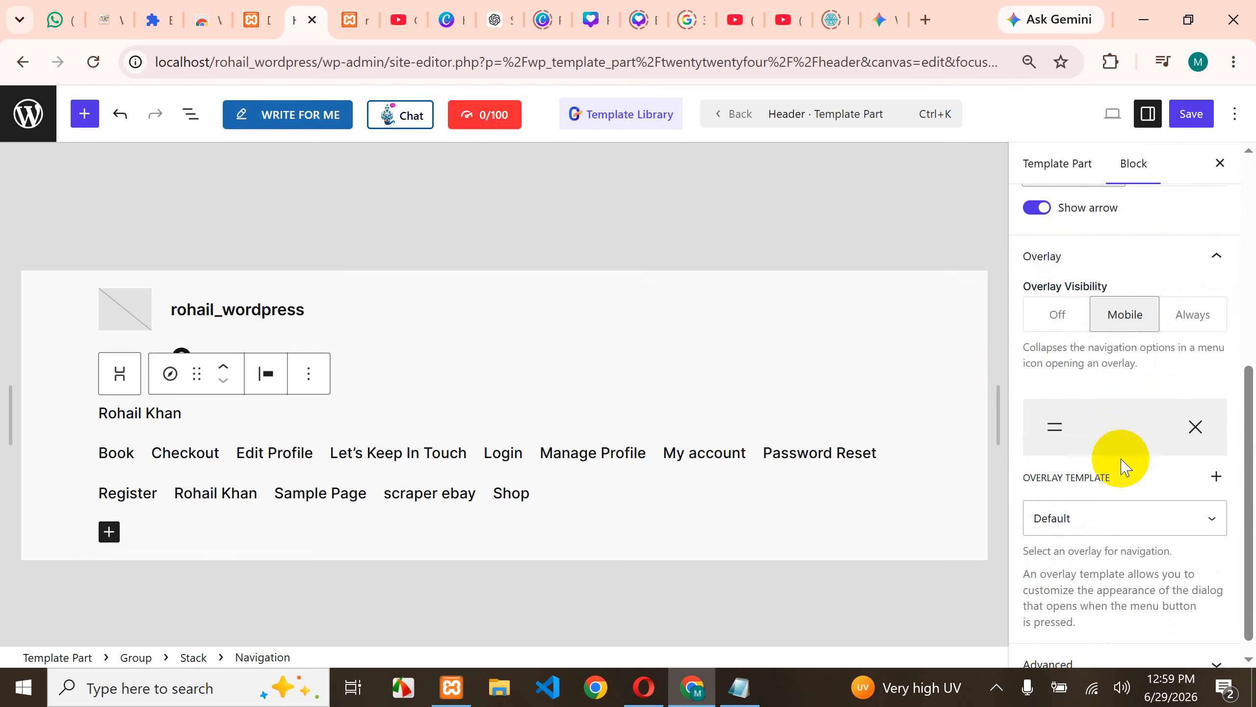
click(1058, 428)
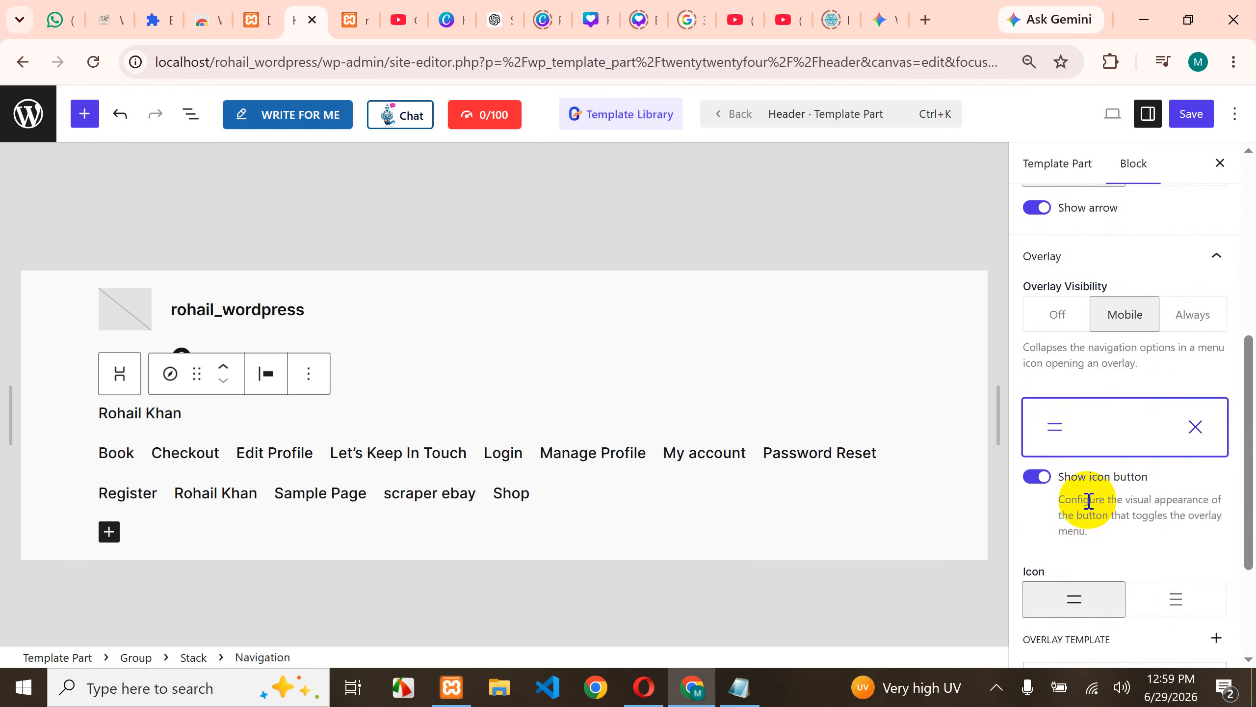
scroll(1060, 491, down, 4)
click(1196, 423)
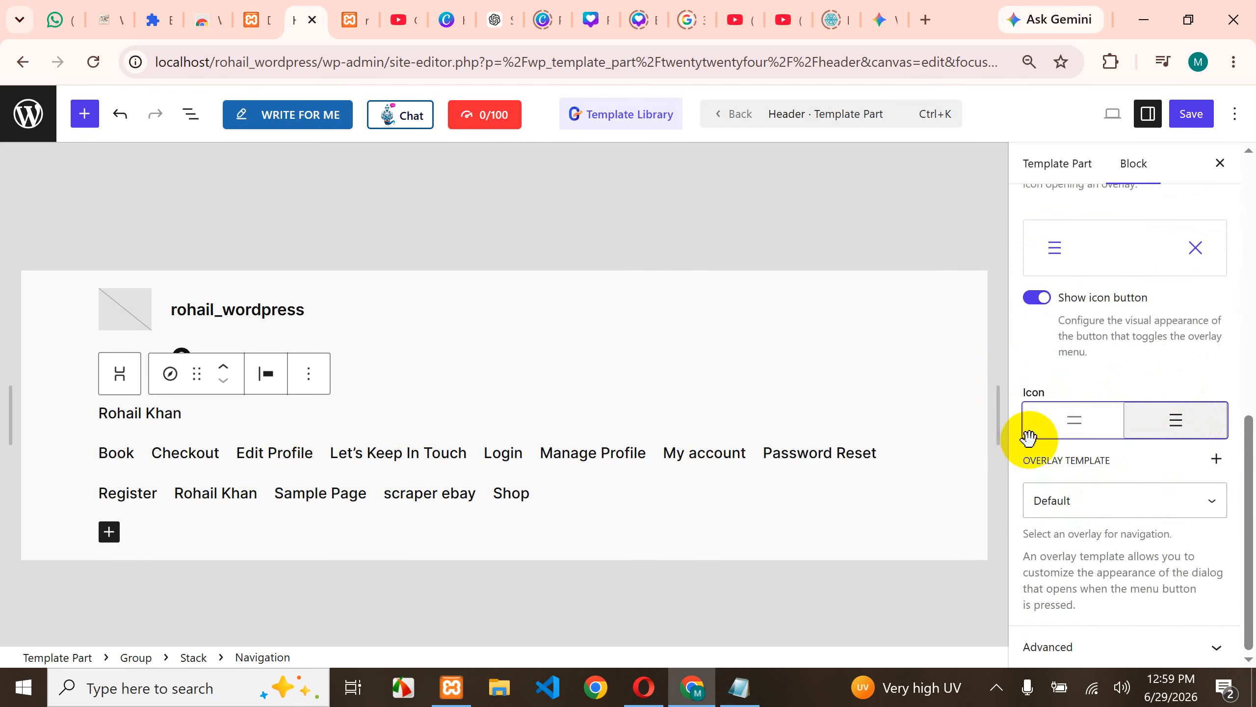
- Set the Navigation block's Overlay Visibility to Always
scroll(1054, 435, up, 5)
click(1201, 429)
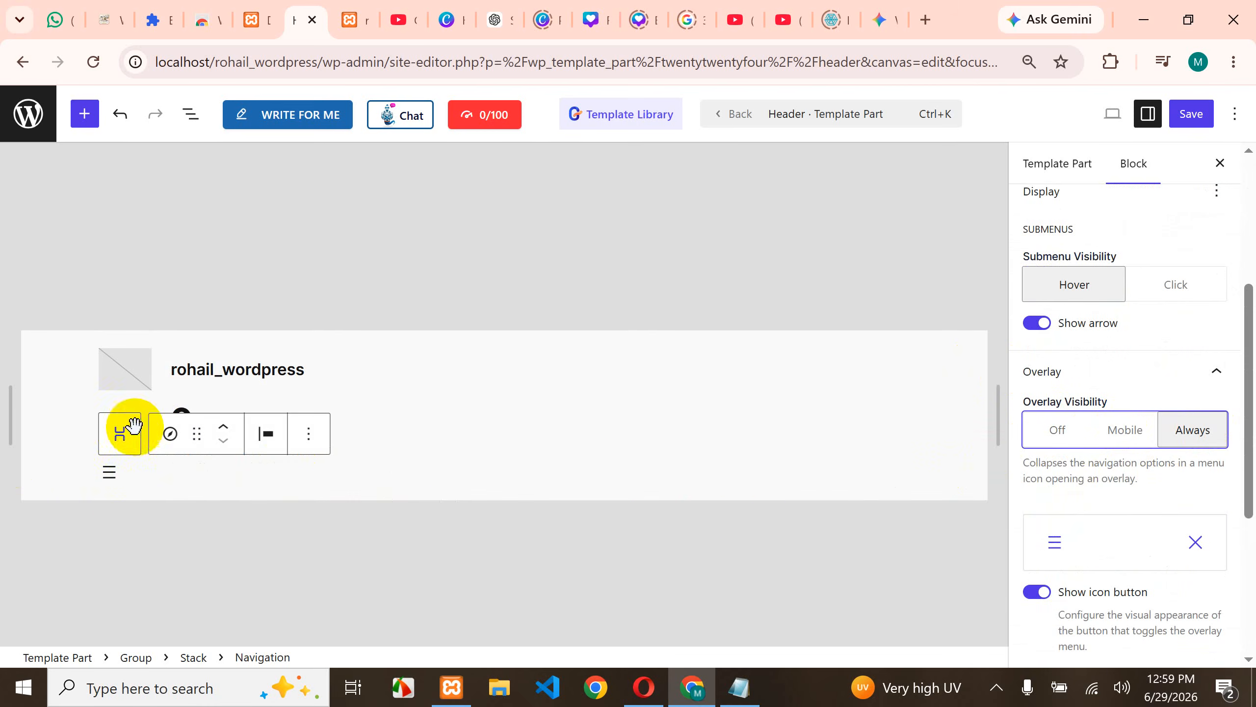
click(1124, 432)
click(1207, 443)
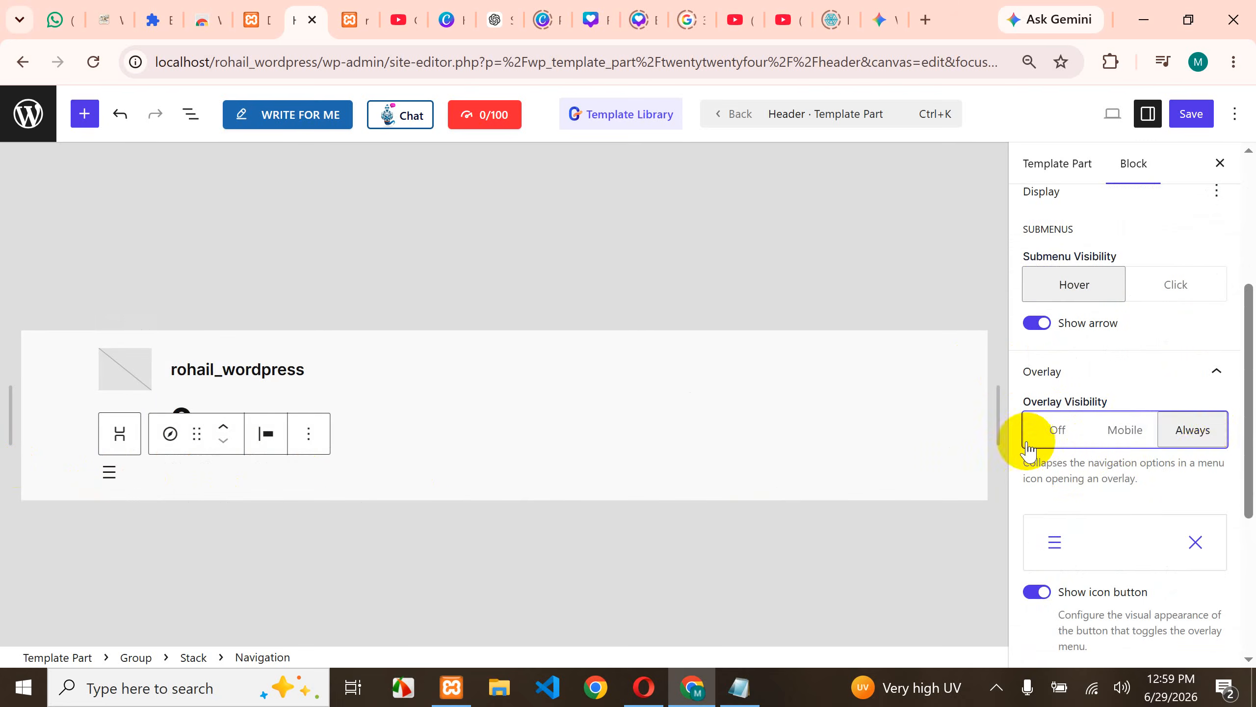
- Review the Navigation block's remaining overlay, advanced, display and layout settings
scroll(1121, 421, down, 2)
scroll(1121, 424, down, 1)
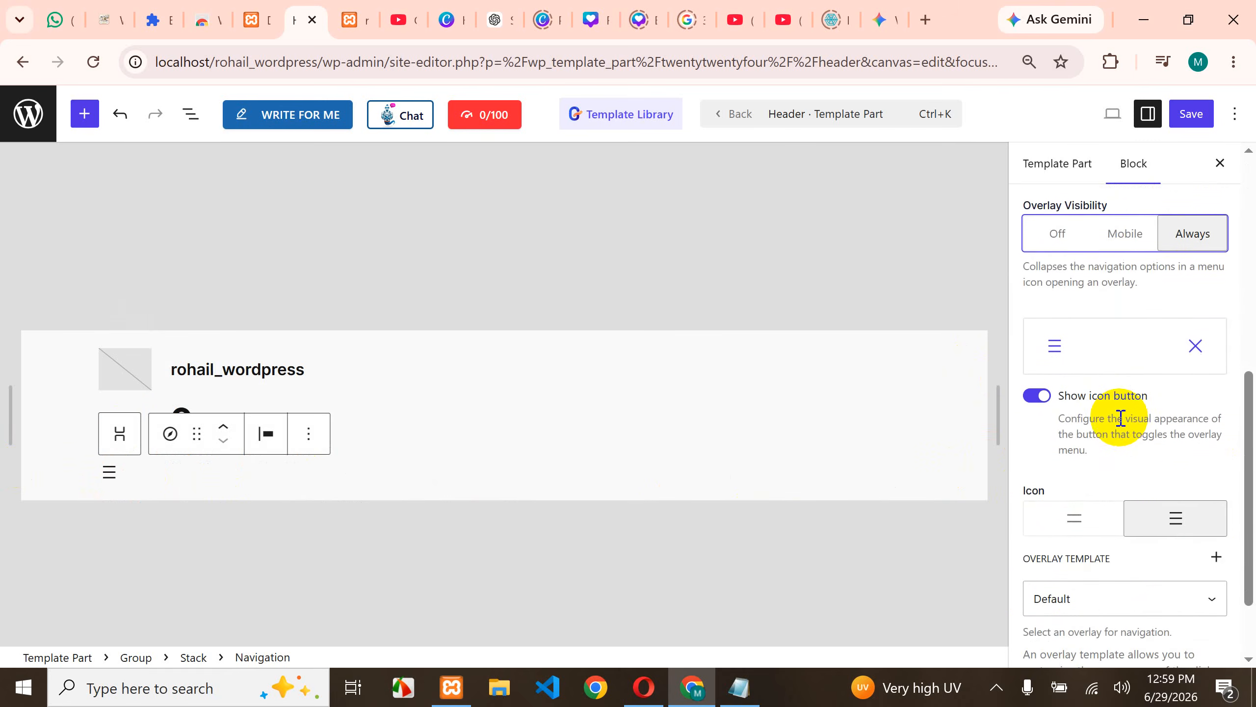
scroll(1120, 420, up, 4)
scroll(1121, 418, down, 4)
scroll(1121, 418, down, 2)
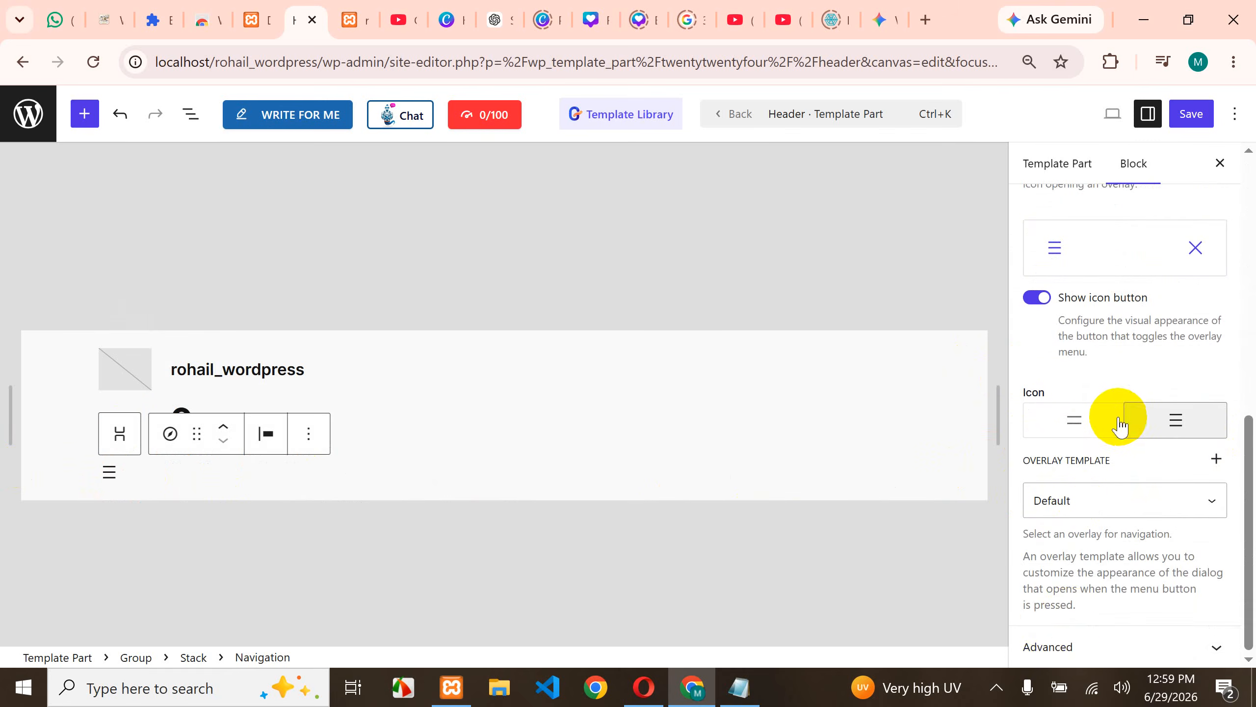
click(1078, 647)
scroll(1098, 640, down, 5)
scroll(1097, 558, up, 10)
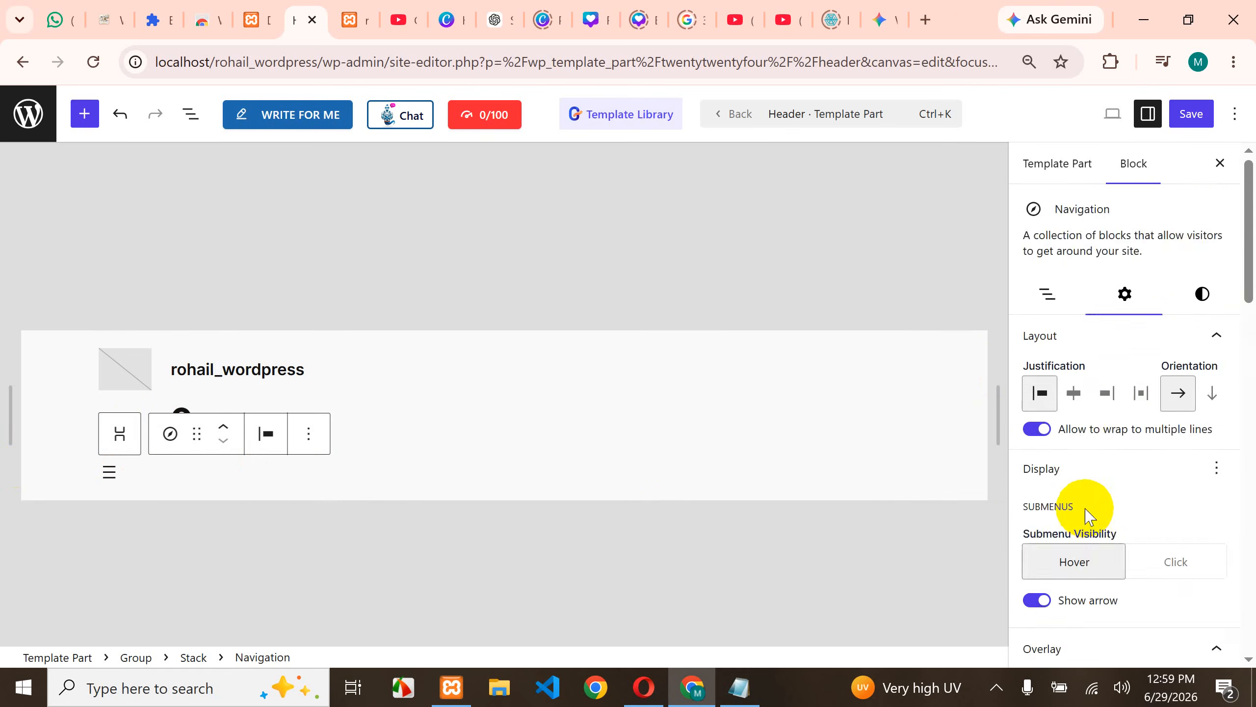
- Set the Navigation block's text colour to Contrast (#111111) and open its overlay menu in the canvas
click(1202, 297)
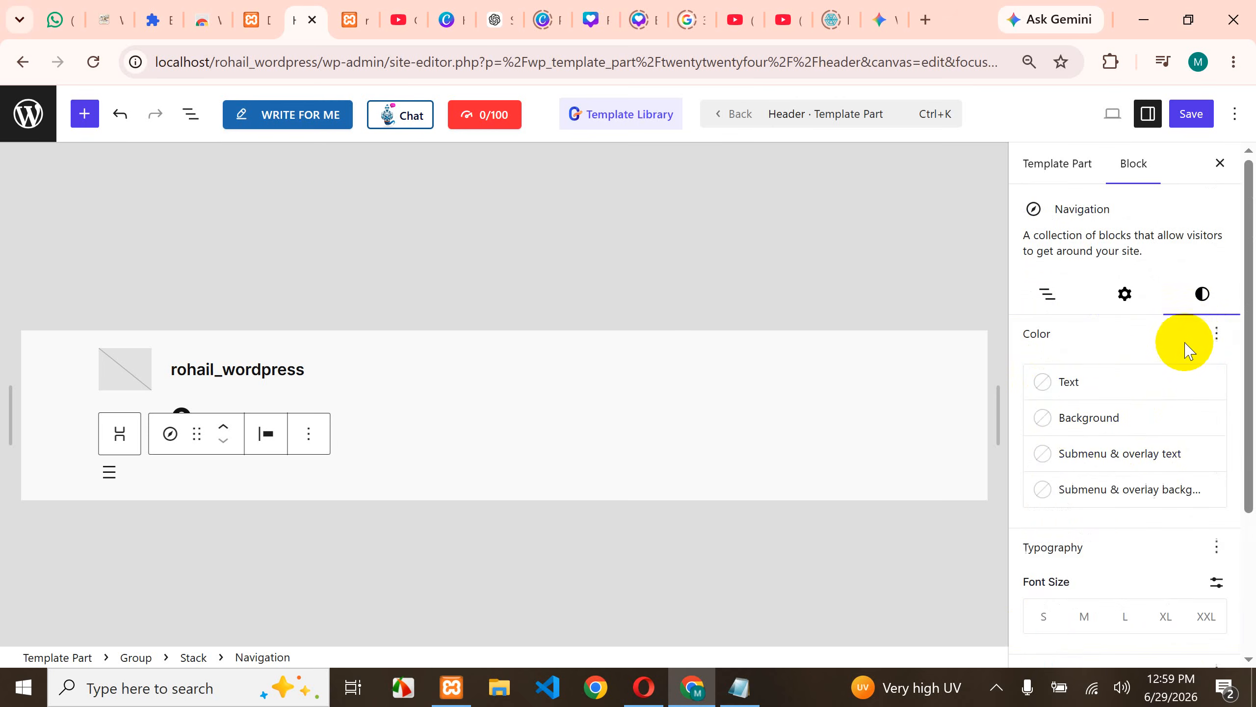
click(1092, 386)
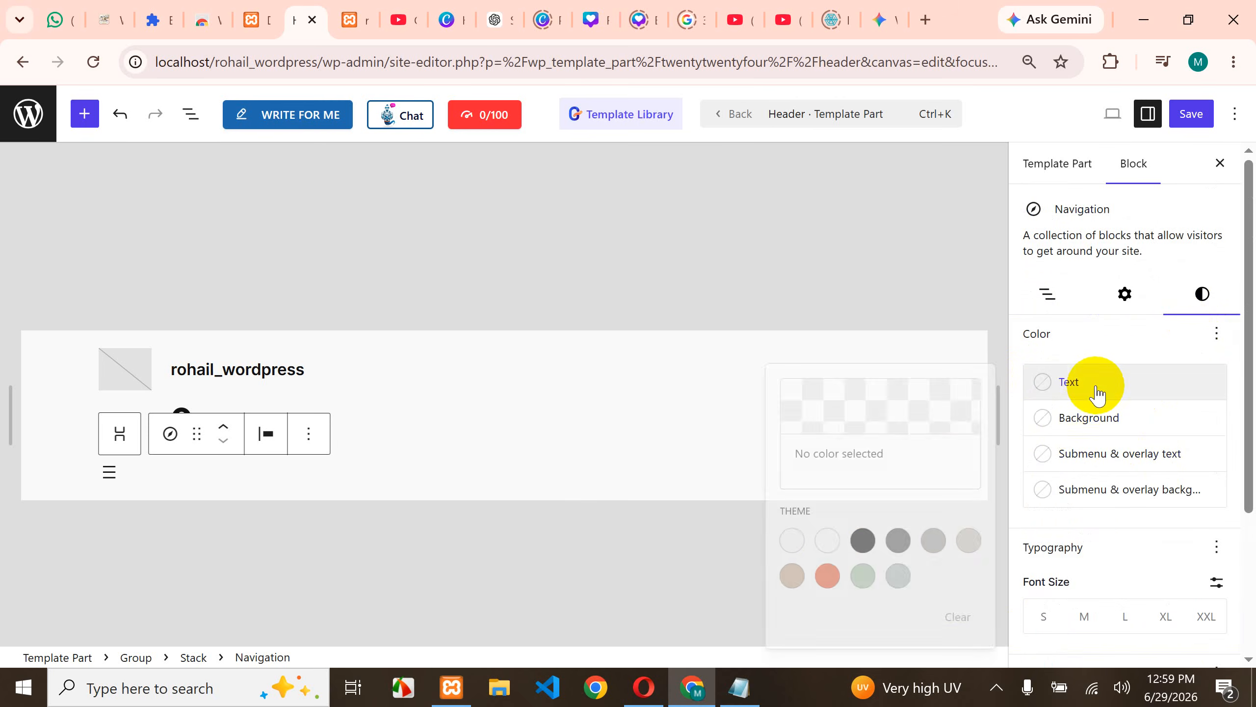
click(824, 541)
click(826, 544)
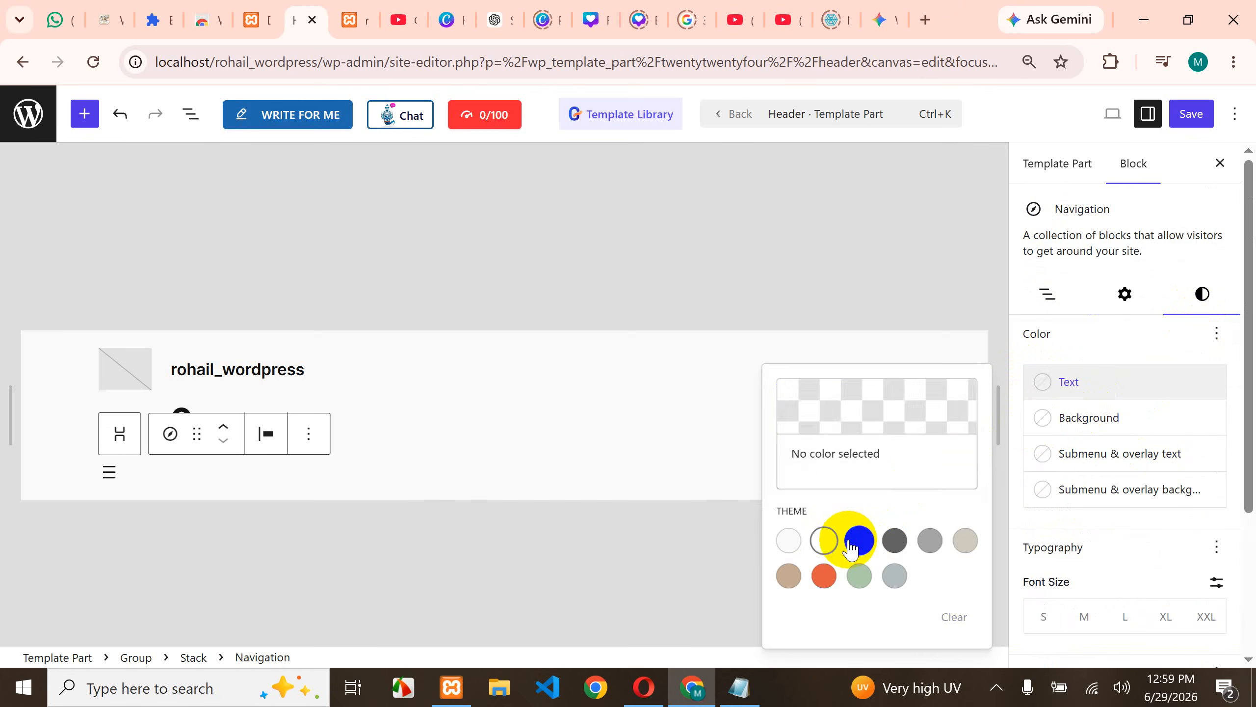
click(852, 543)
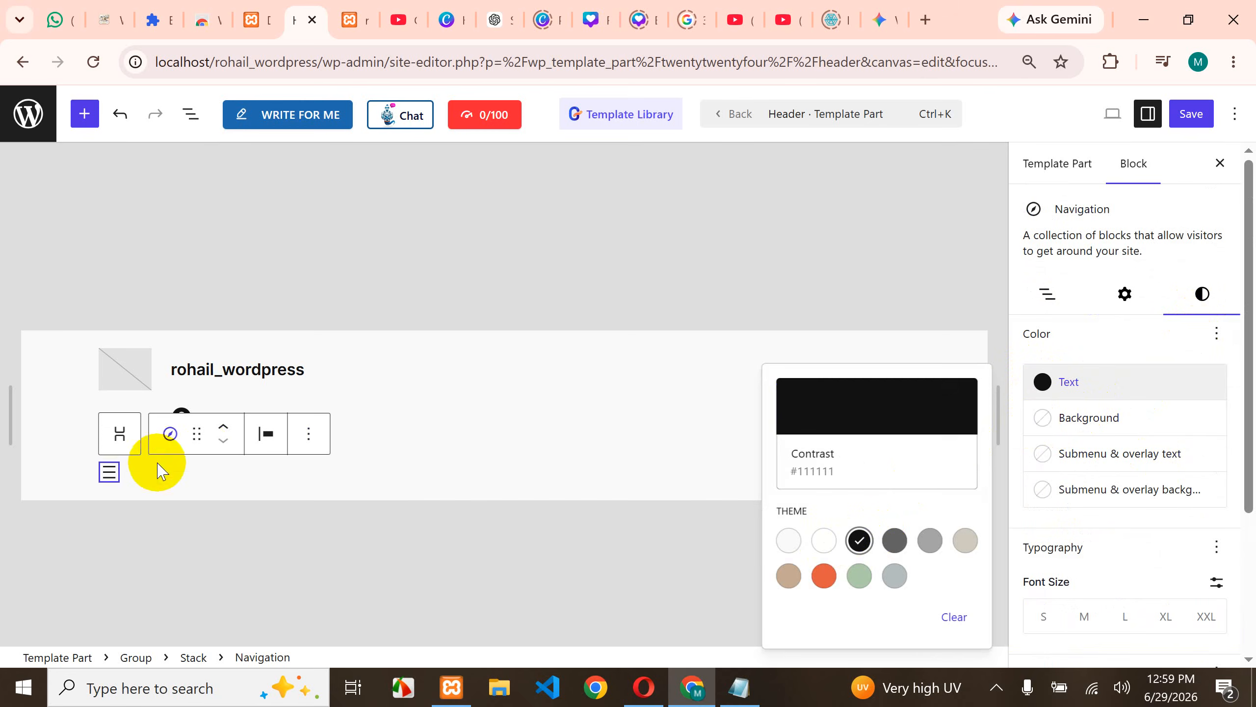
click(109, 472)
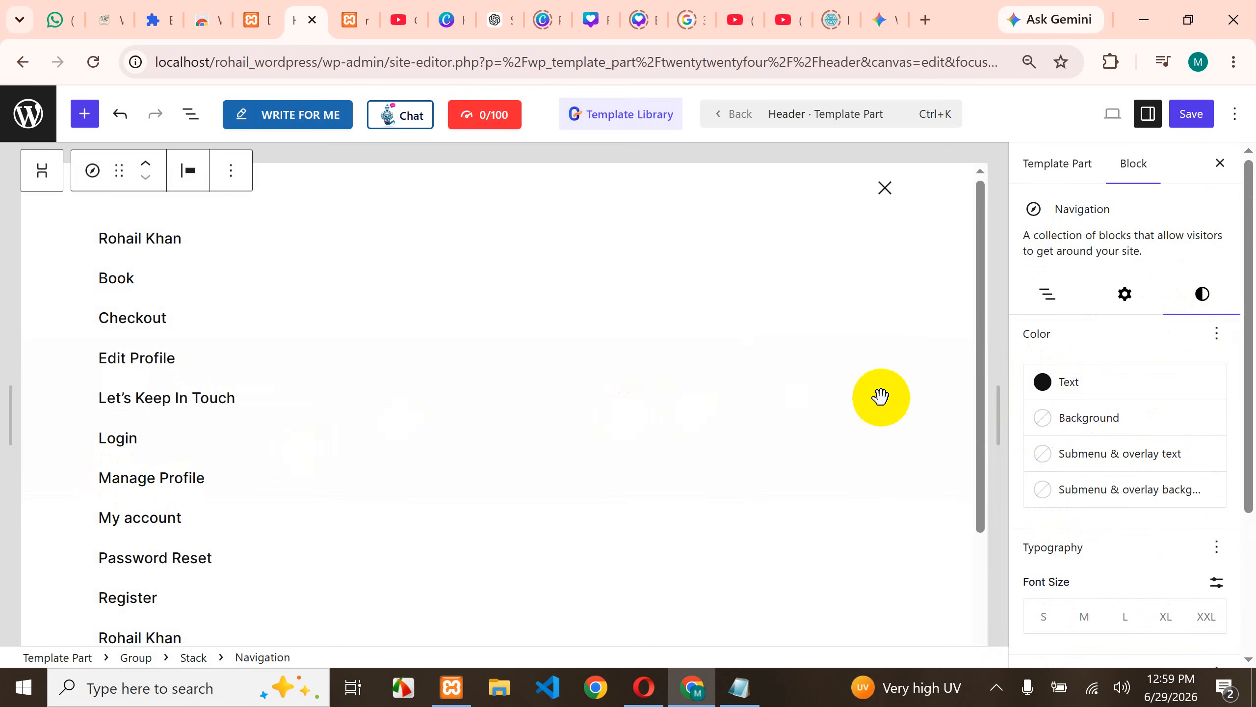
- Set the Navigation block's background to Accent / Three (#D8613C) and its text colour to white
click(1088, 419)
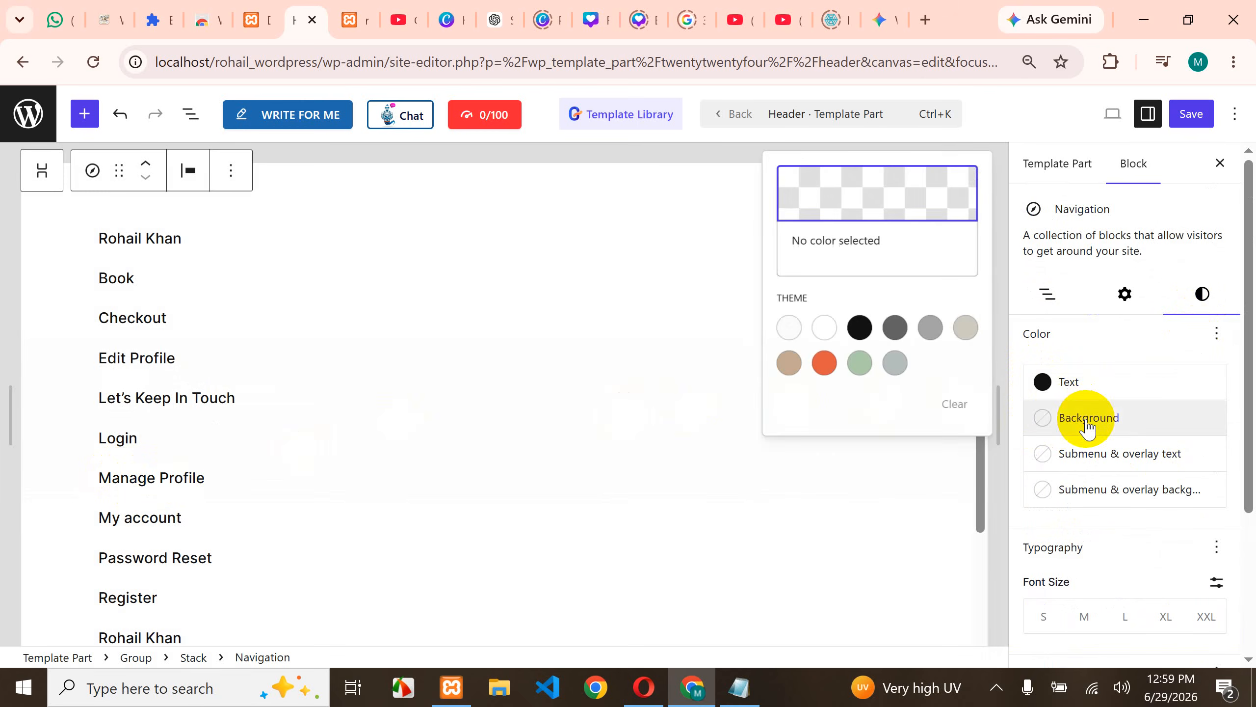
click(823, 363)
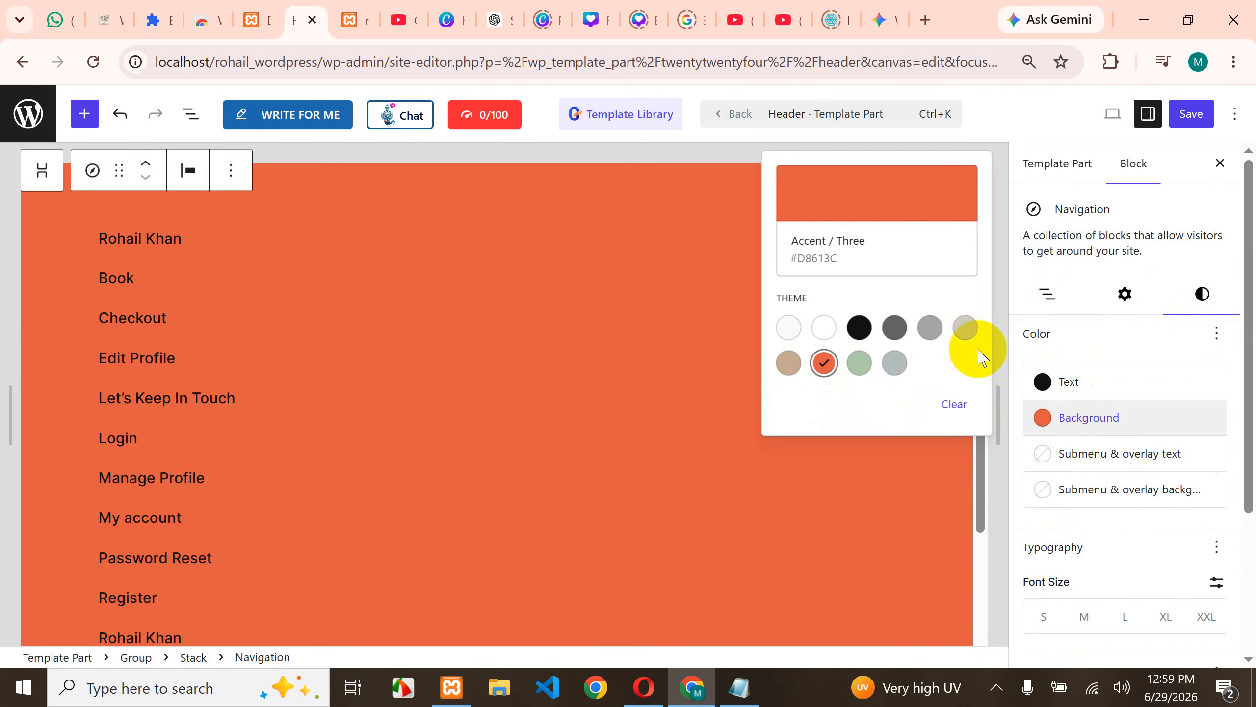
click(1069, 385)
click(896, 541)
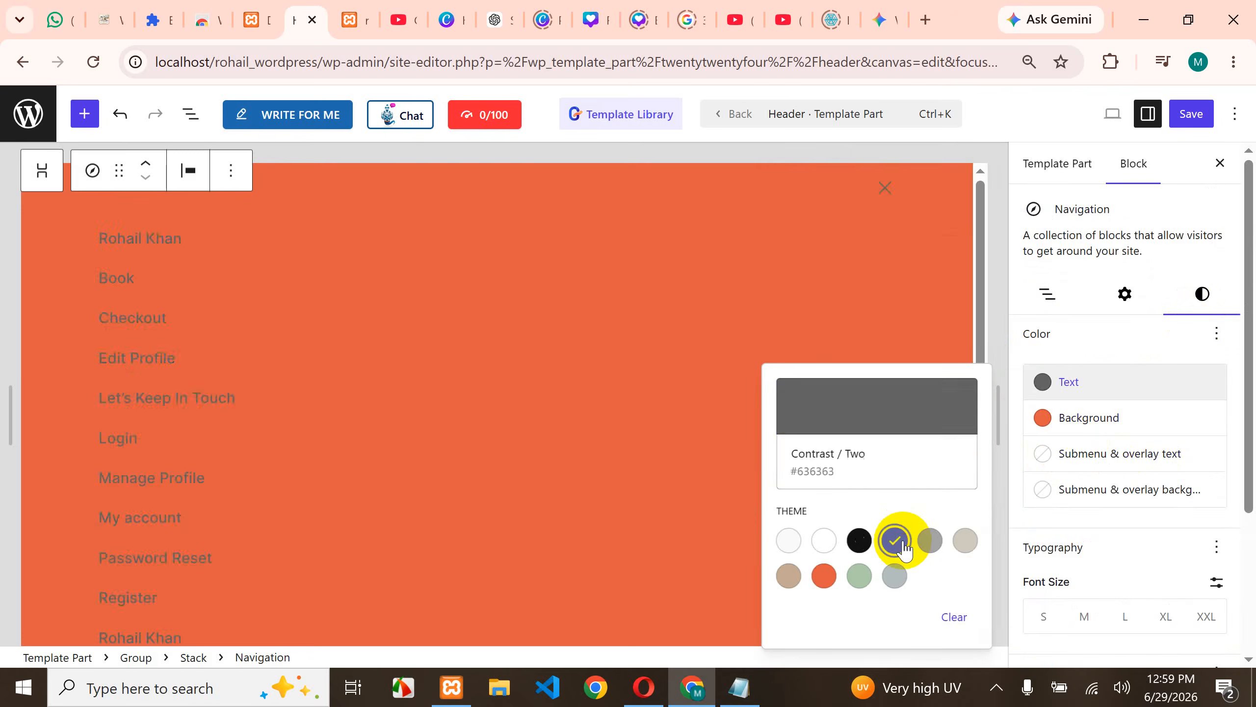
click(936, 548)
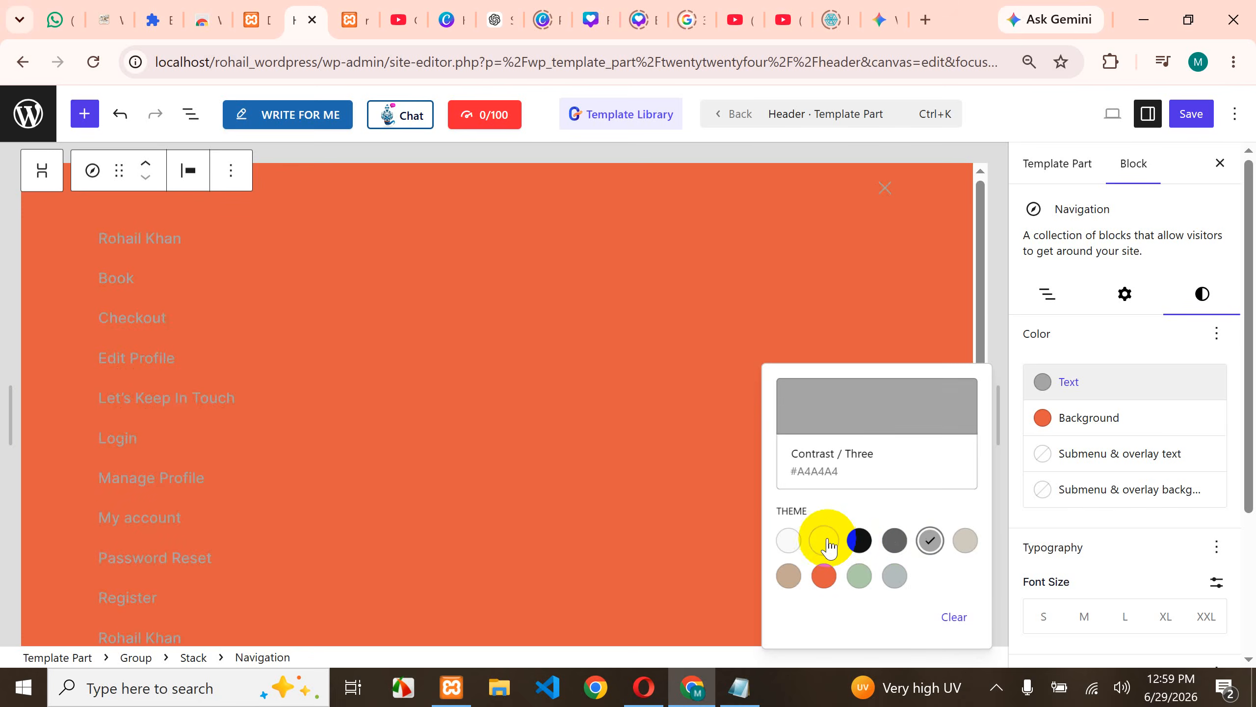
click(825, 542)
click(922, 325)
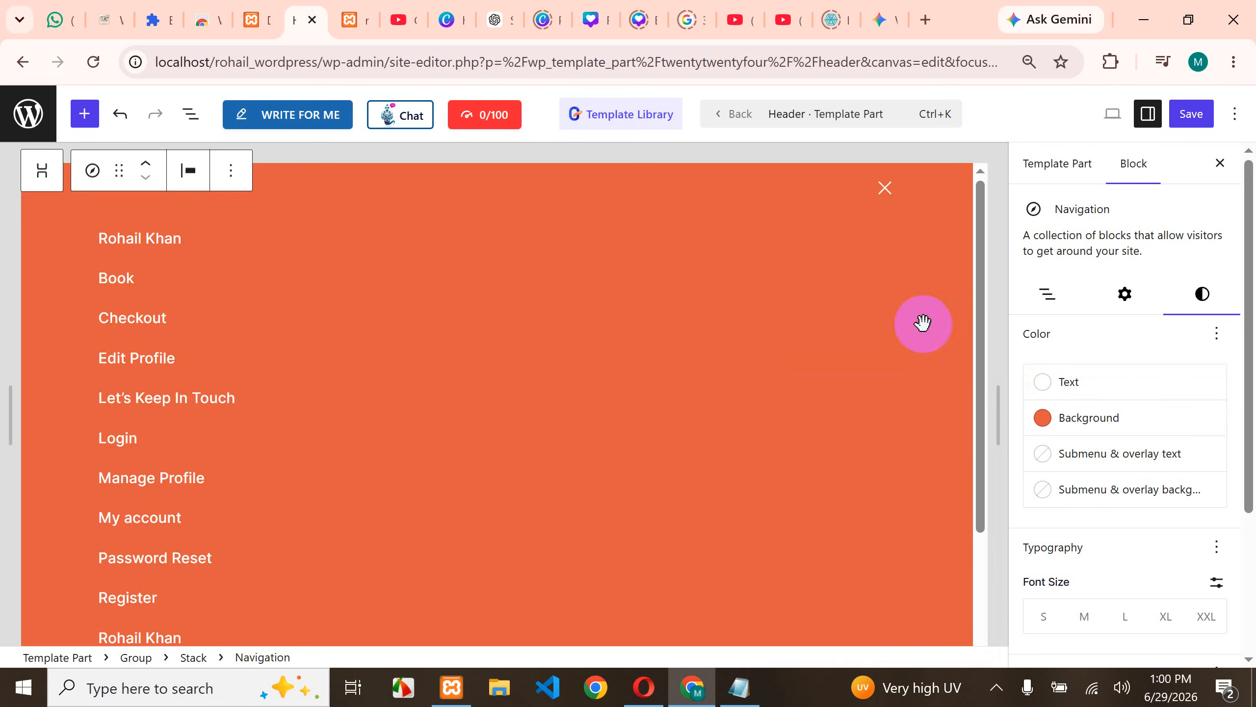
click(1042, 418)
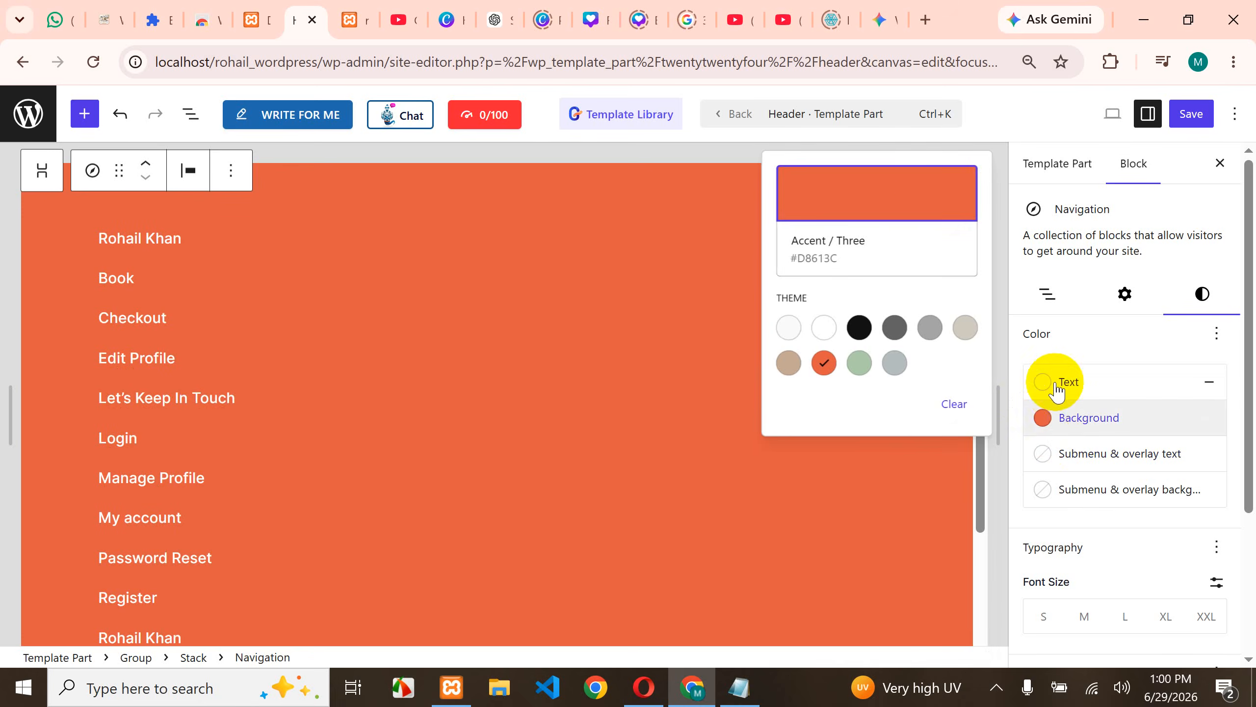
click(1137, 337)
- Set the Navigation block's font size to M and its block spacing to 1
scroll(1116, 476, down, 2)
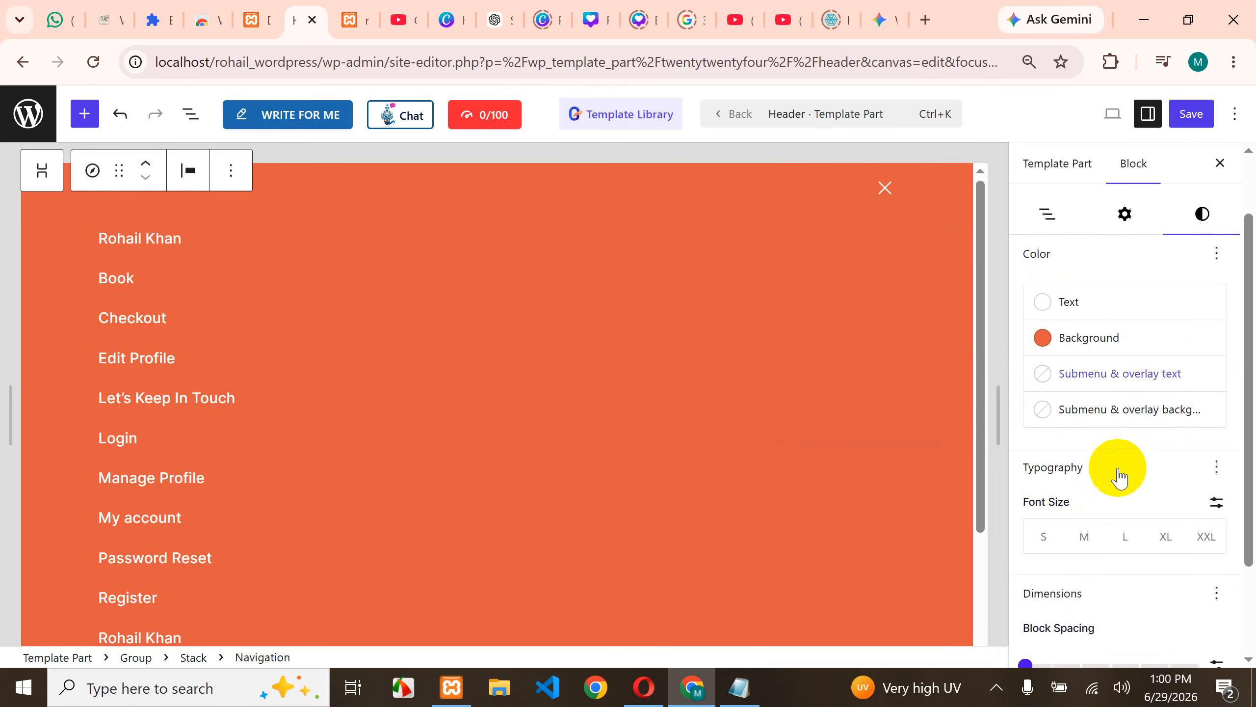
click(1085, 526)
click(1129, 527)
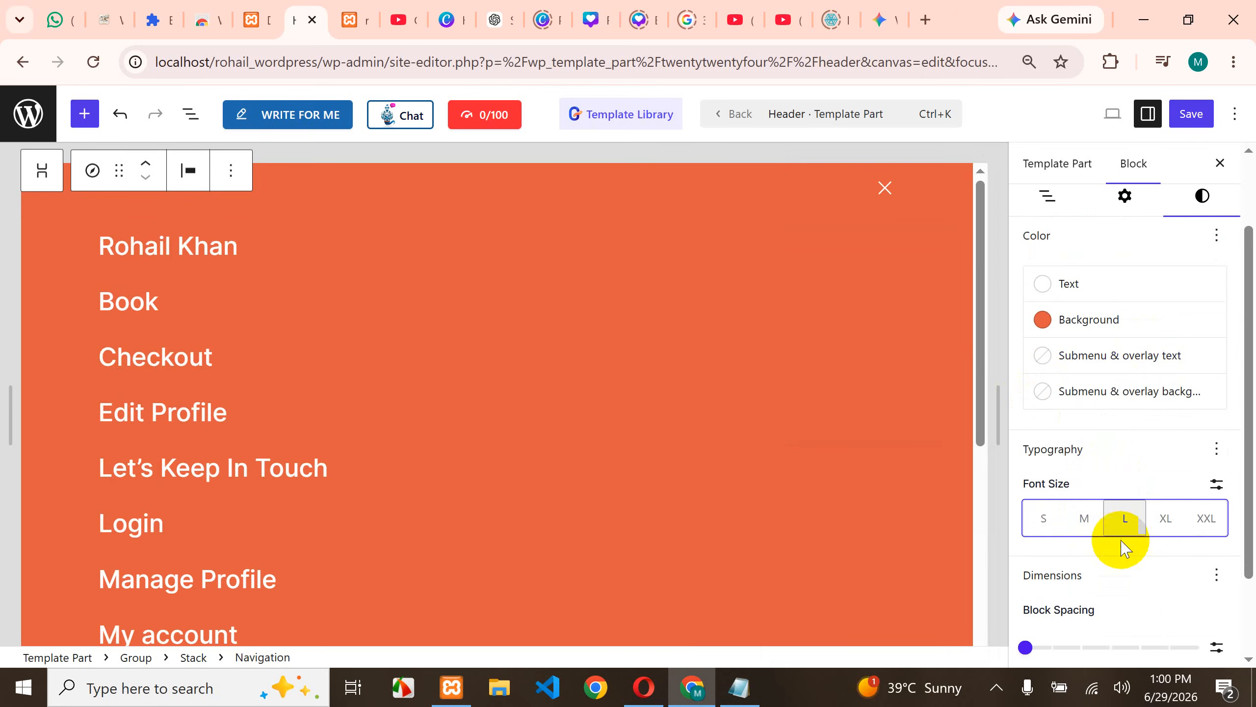
click(1089, 518)
scroll(1068, 549, down, 2)
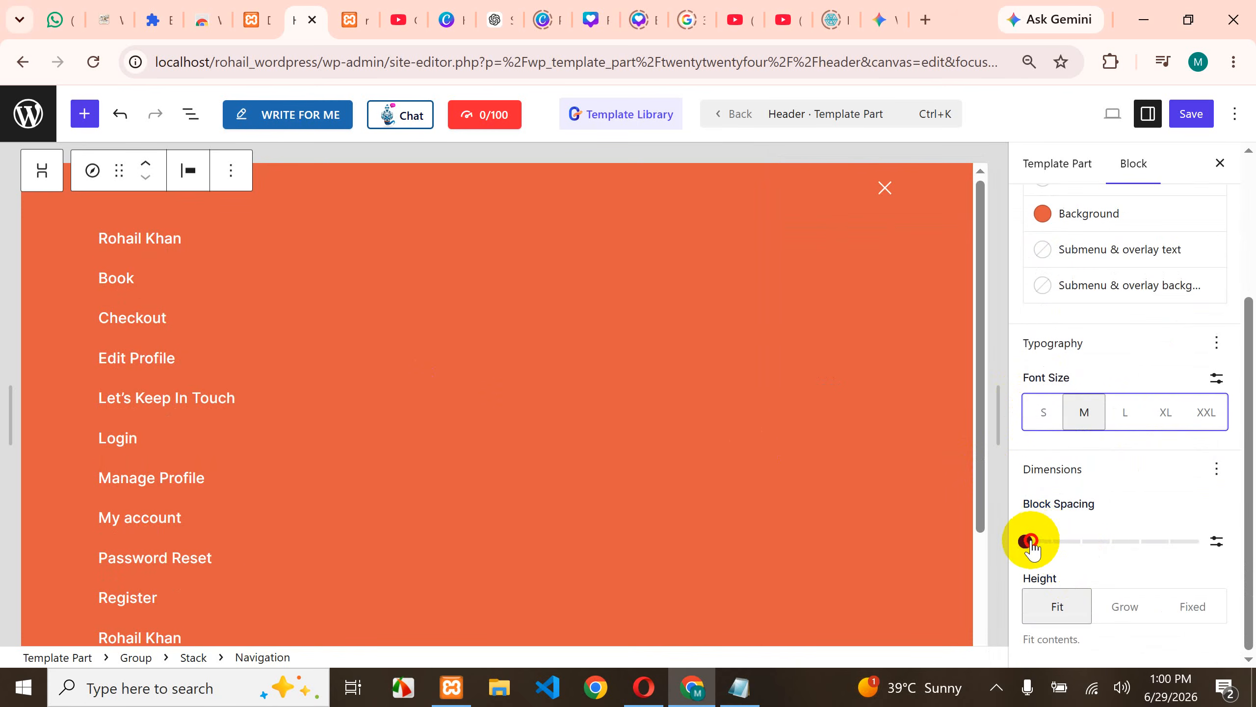
drag(1030, 542, 1048, 563)
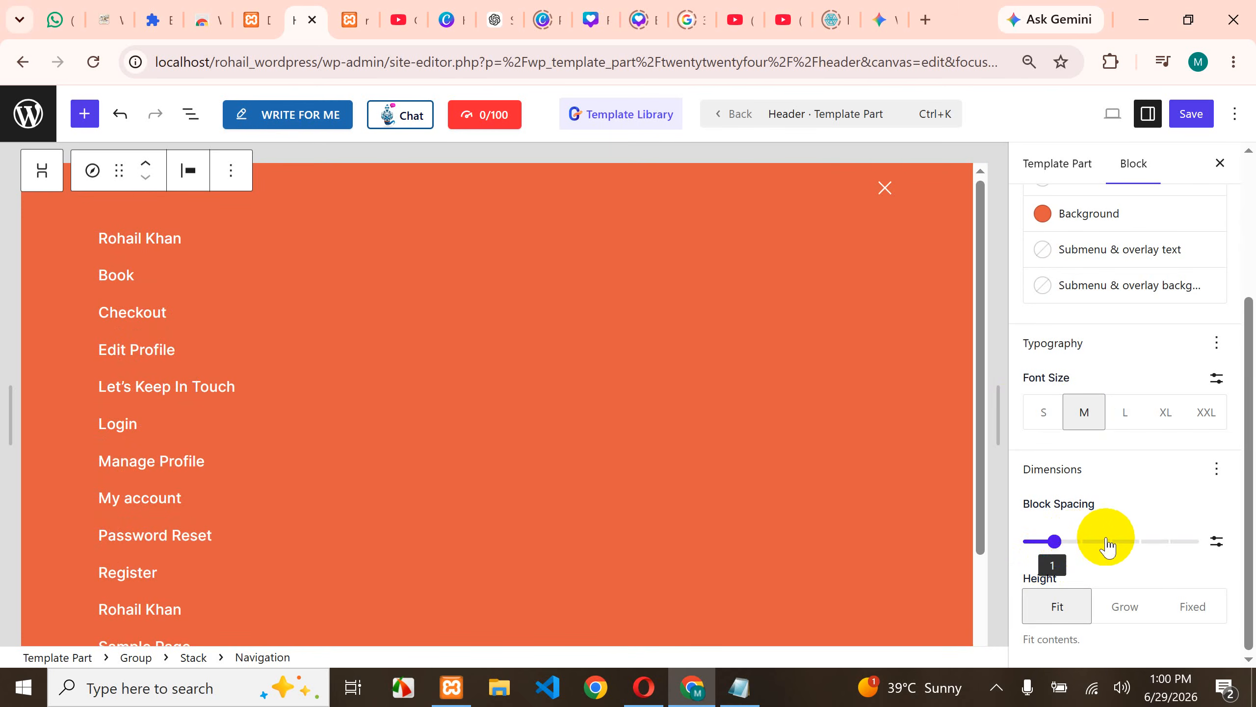
- Try the Grow and Fixed height options on the Navigation block, and restore Fit
click(1126, 610)
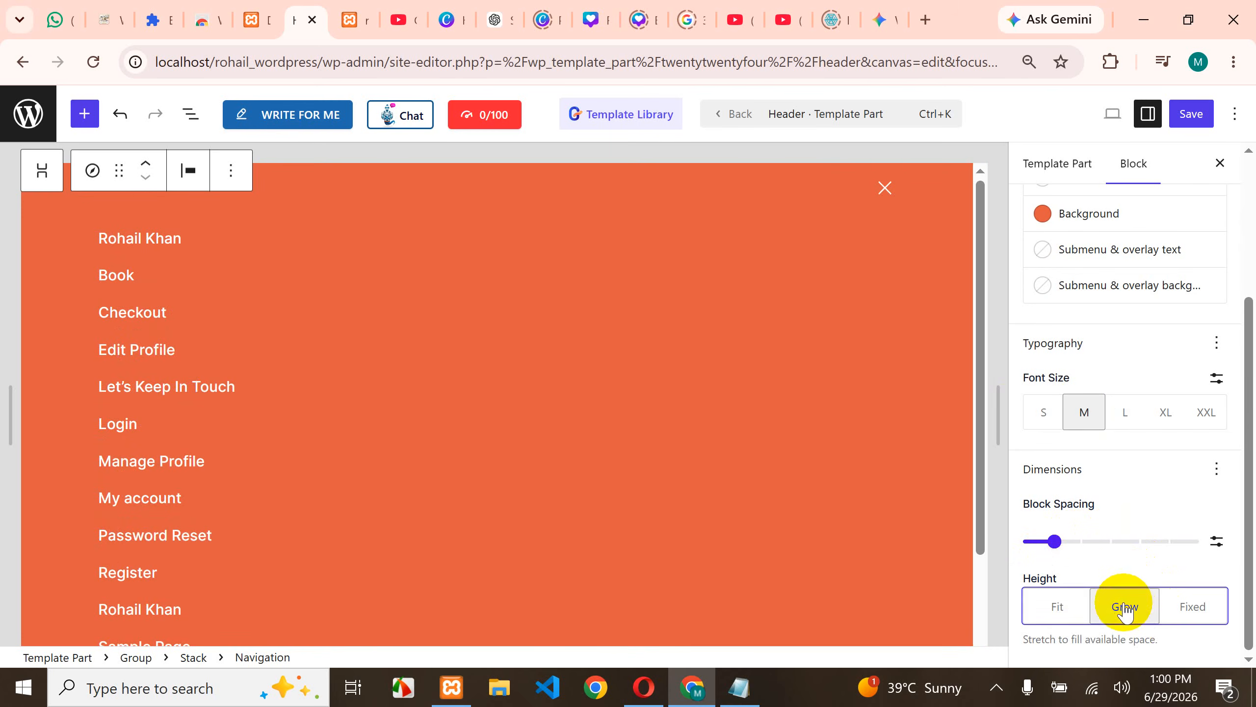
click(1211, 615)
scroll(1026, 520, down, 1)
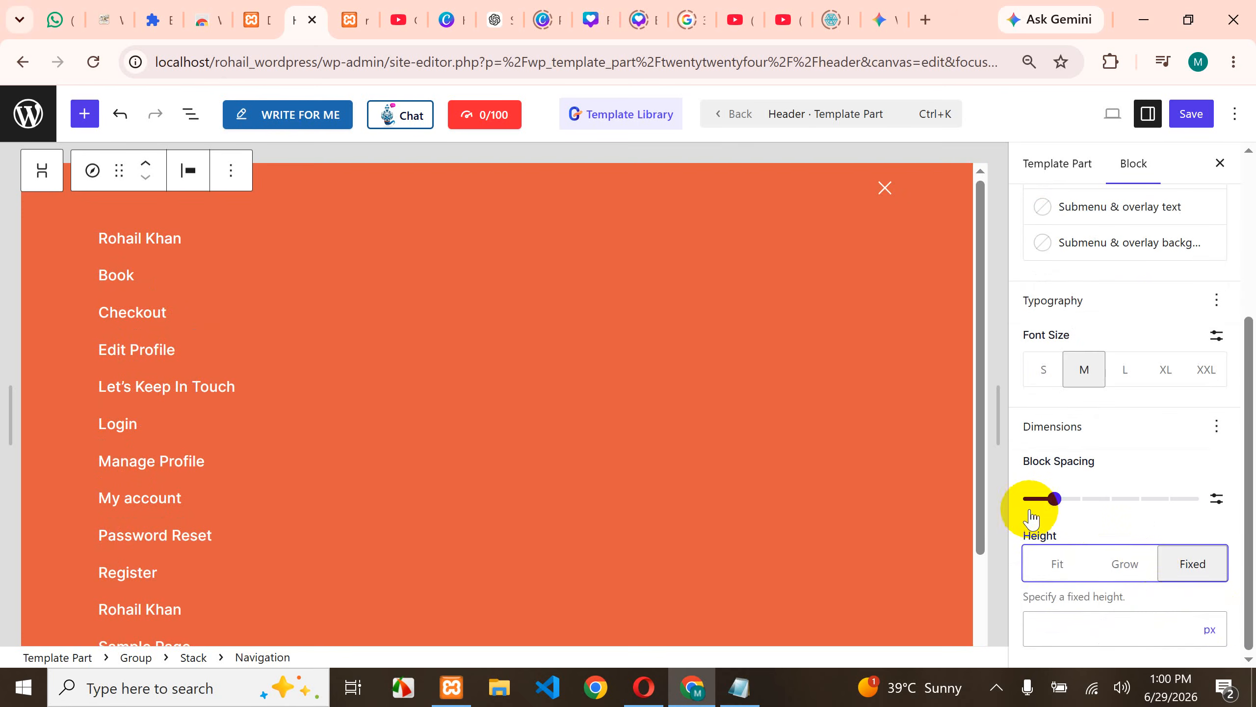
click(1054, 566)
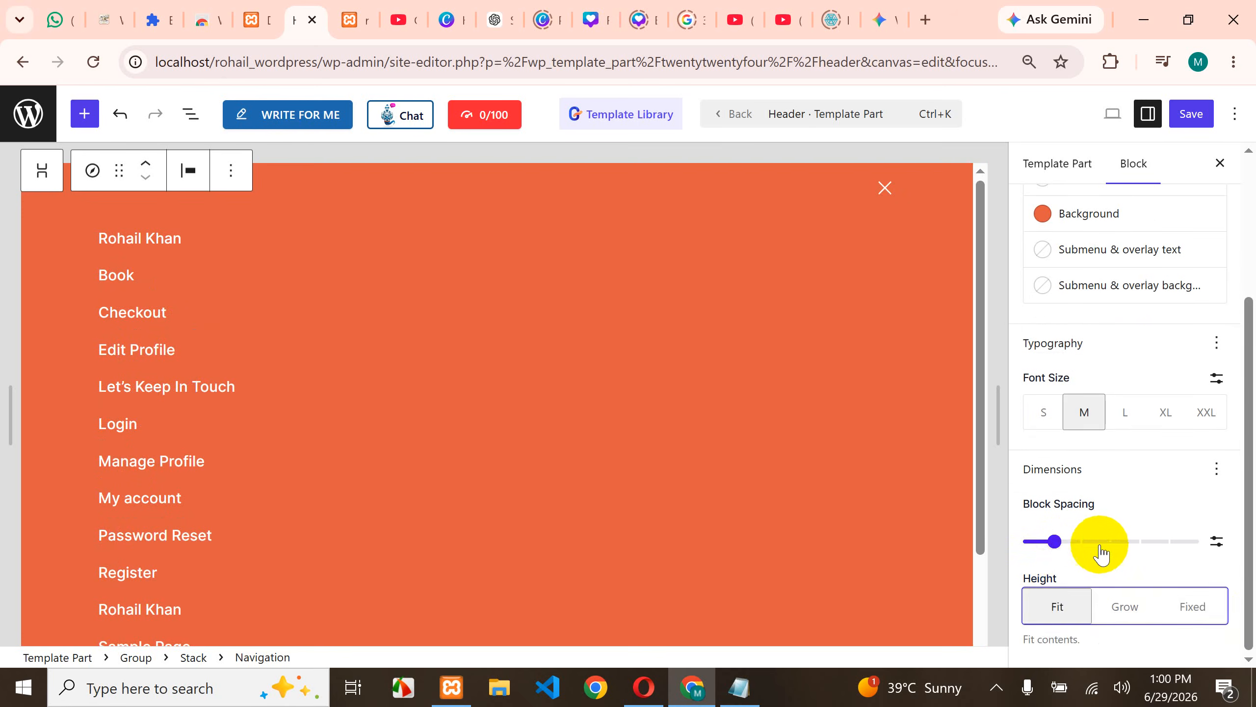
- Try right and centre justification for the Navigation block's menu items, and restore left justification
scroll(1117, 538, up, 4)
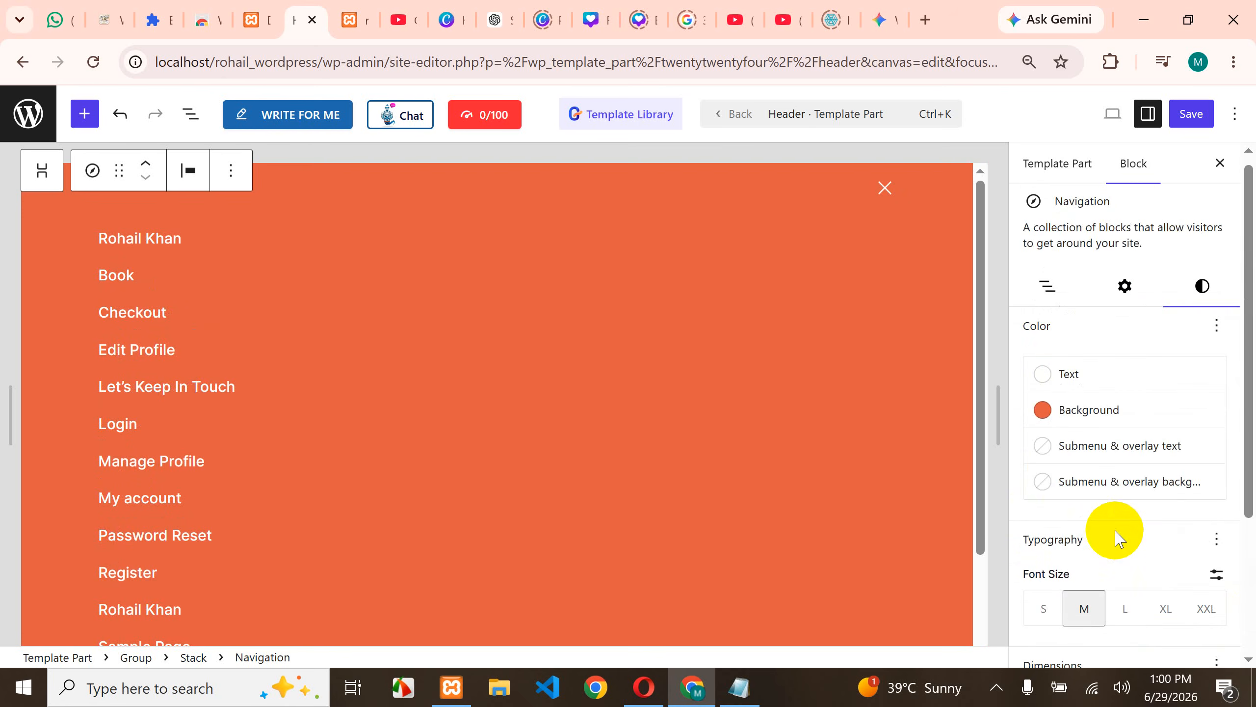
scroll(1116, 535, up, 1)
click(1129, 297)
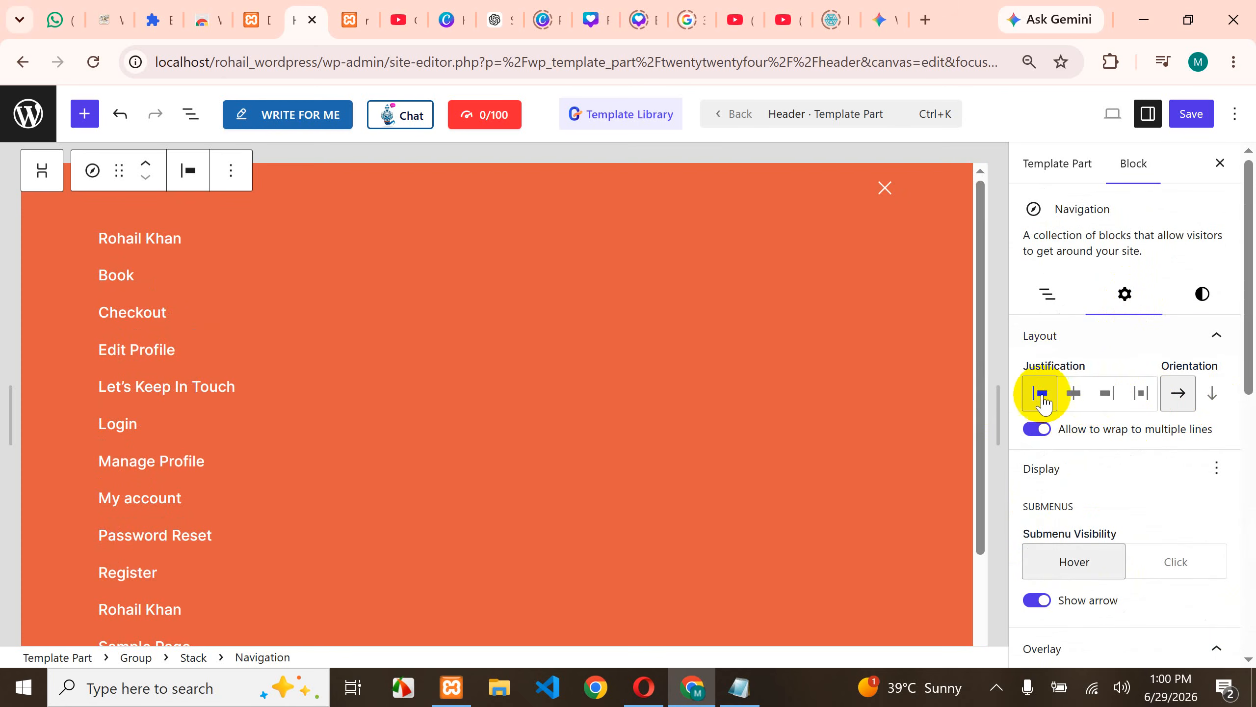
click(1107, 394)
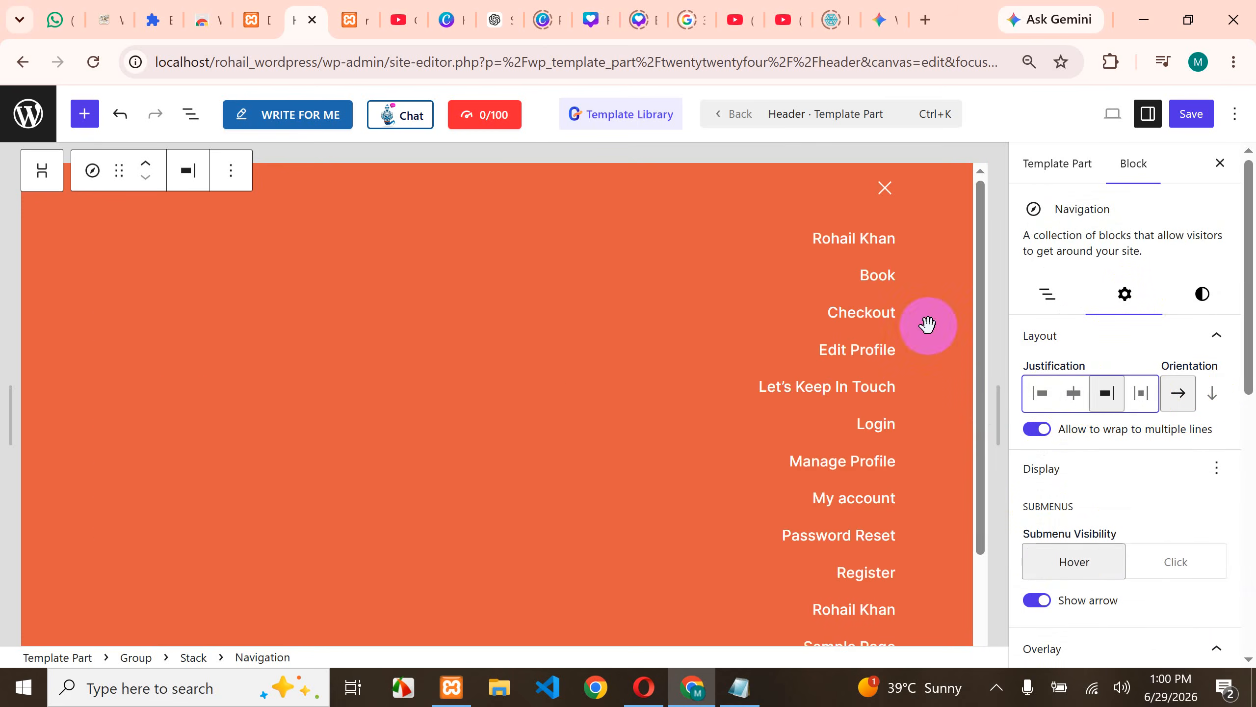
click(1079, 392)
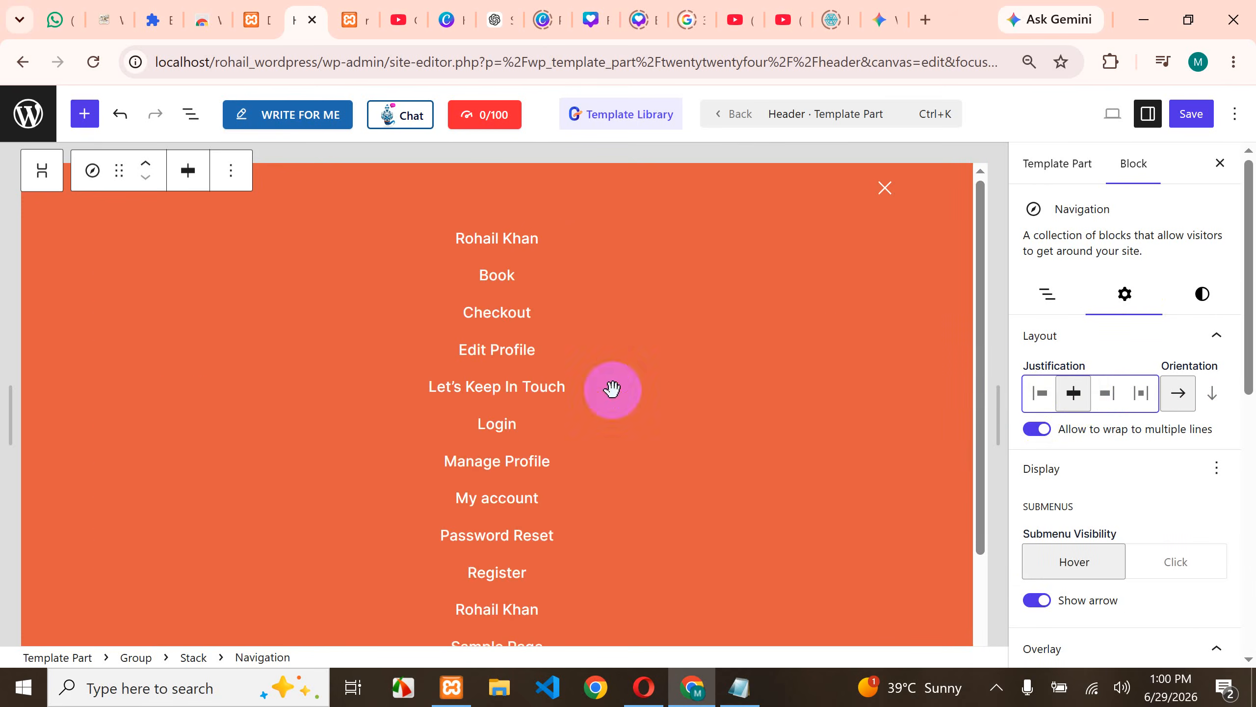
click(1037, 394)
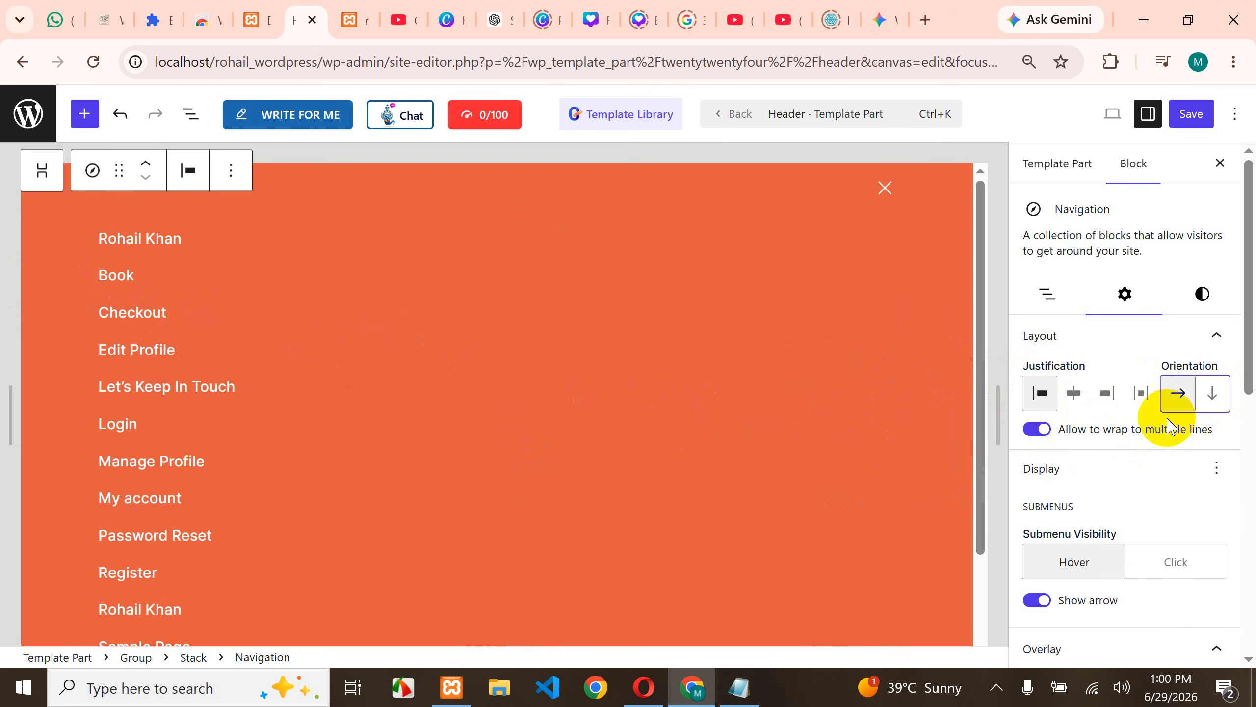
- Save the pending changes to the Blog Home template, the Footer and Header template parts, and the Navigation menu
click(1201, 295)
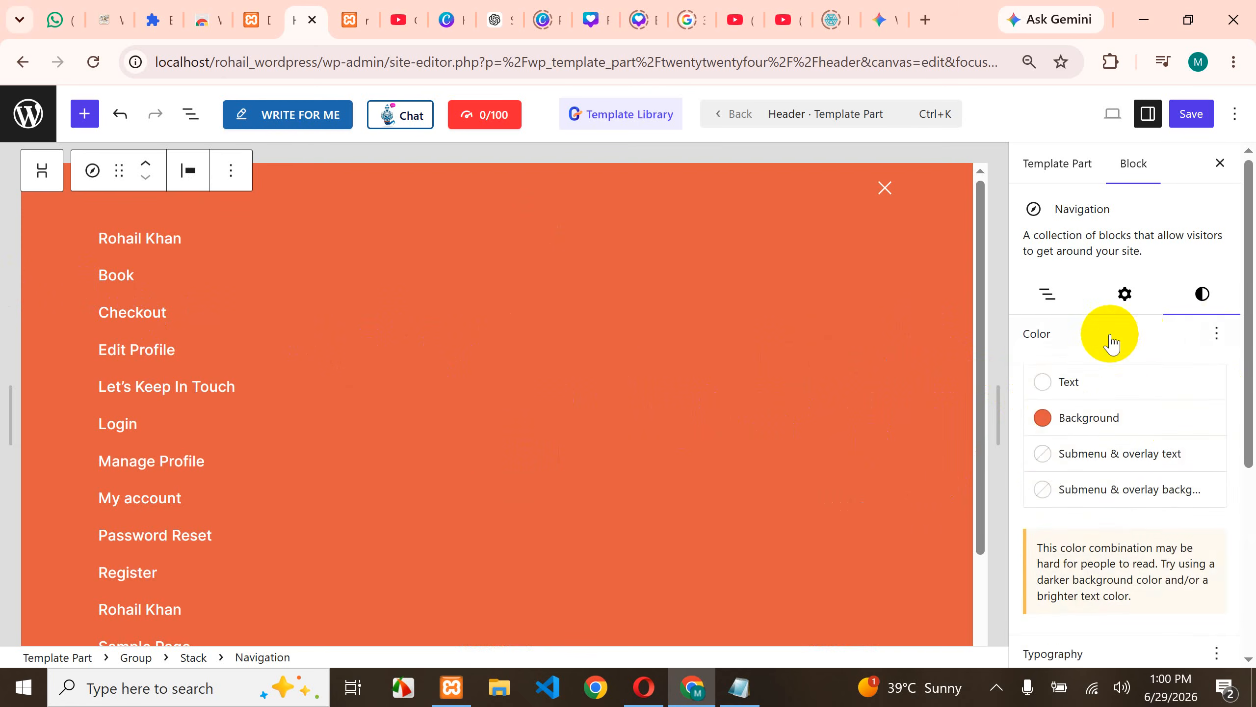
scroll(1088, 336, down, 5)
scroll(1082, 339, up, 5)
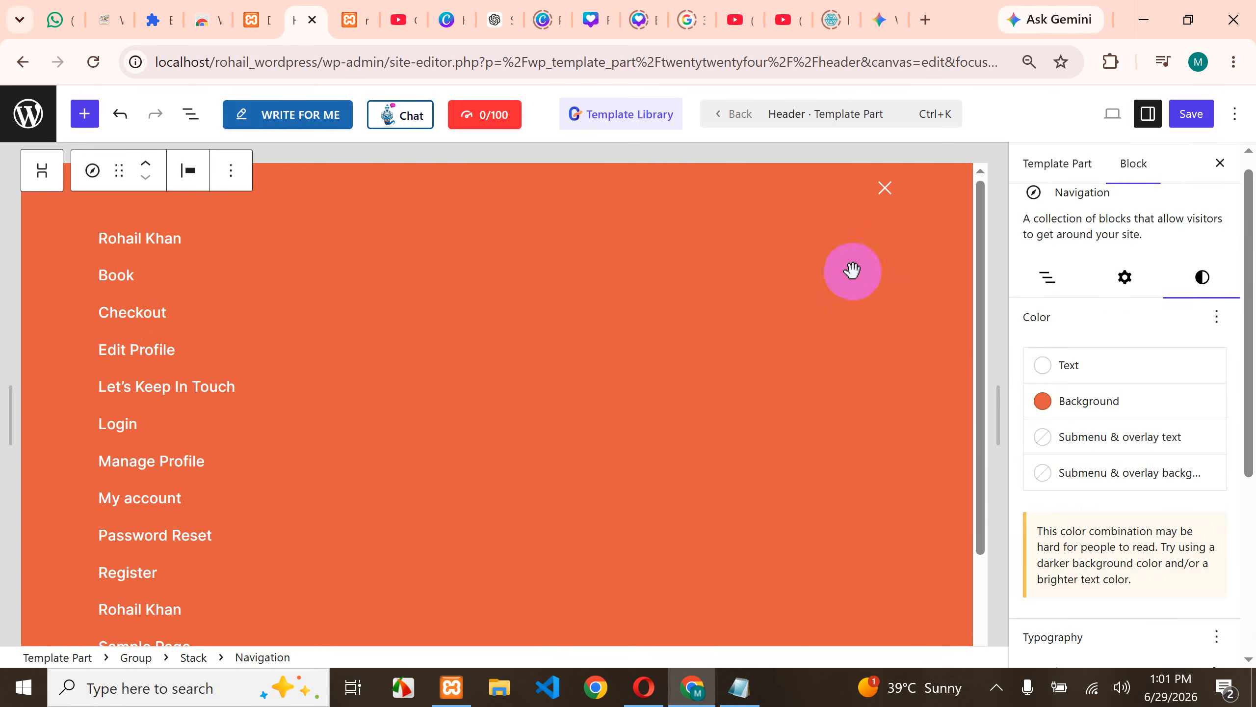
scroll(328, 354, down, 1)
scroll(724, 258, up, 1)
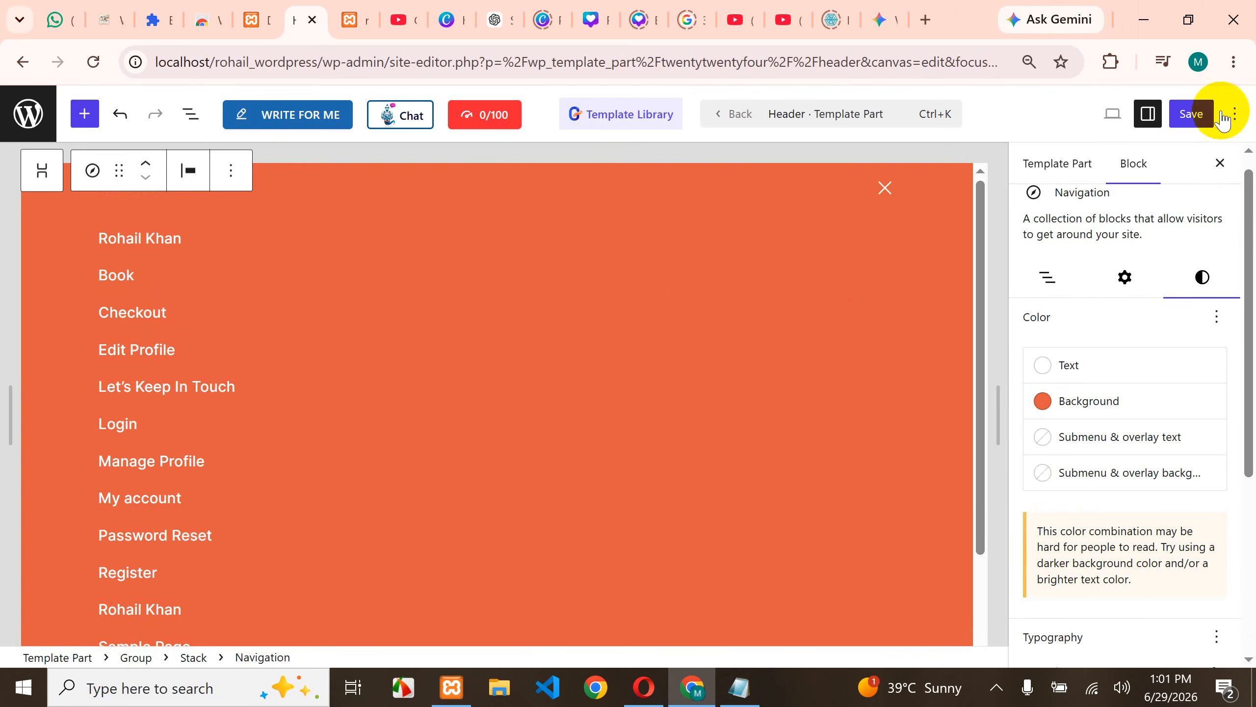
click(1190, 114)
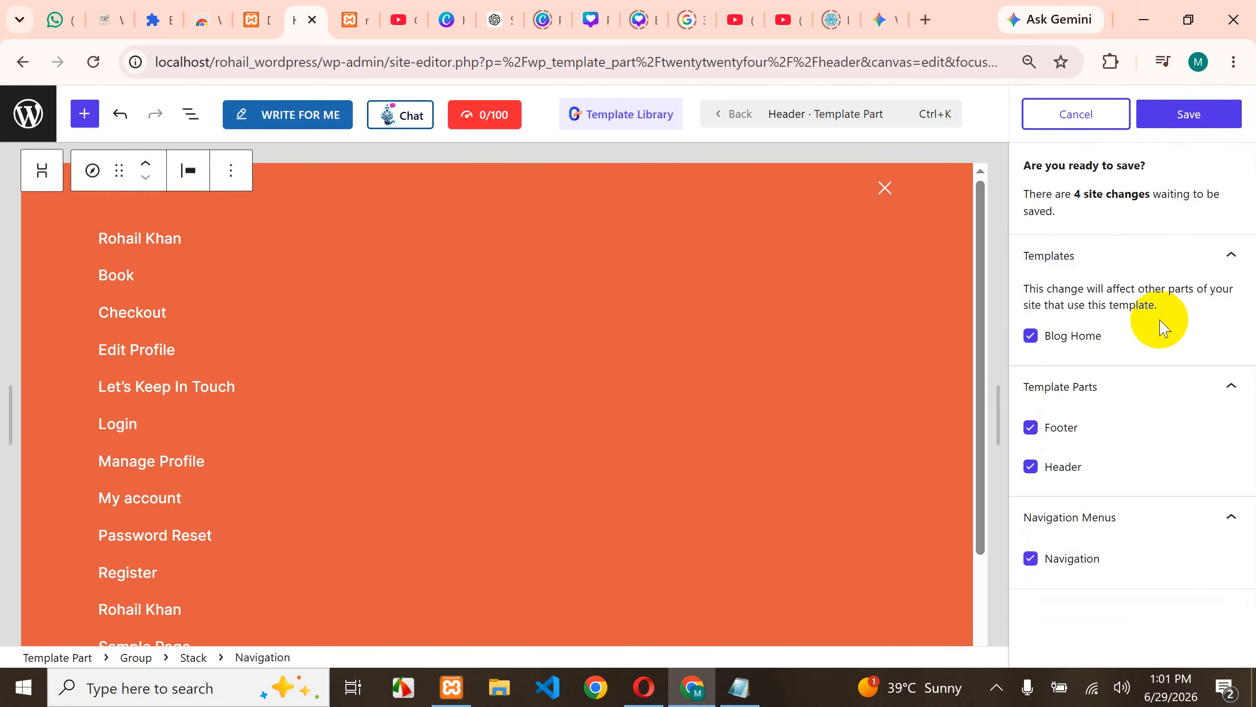
click(1189, 119)
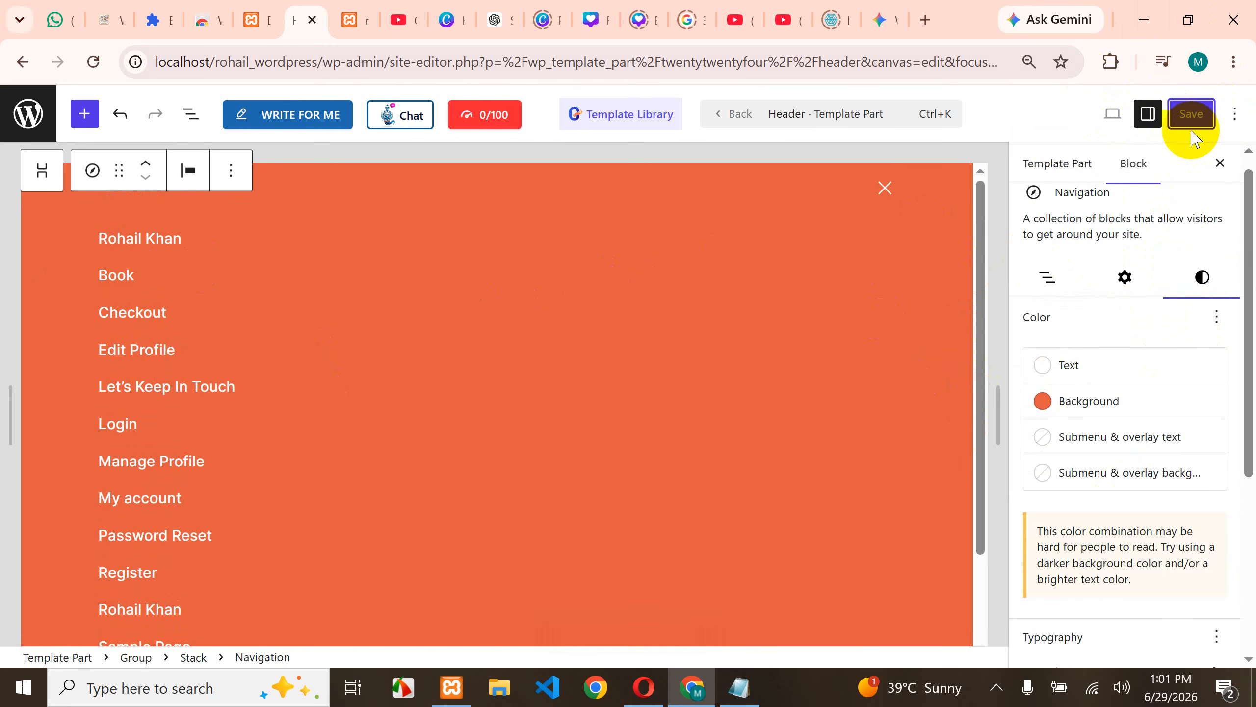
- Visit the live site in a new browser tab from the dashboard, and open and close its hamburger menu
click(247, 25)
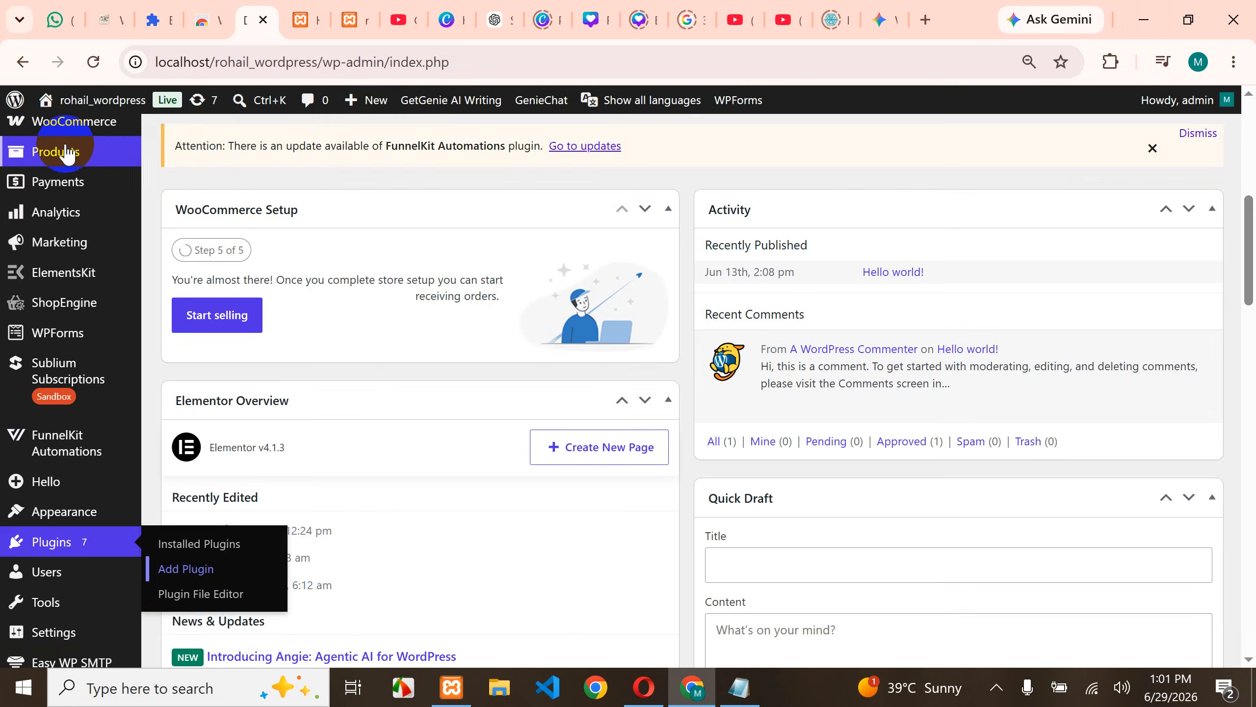
mouse_move(75, 118)
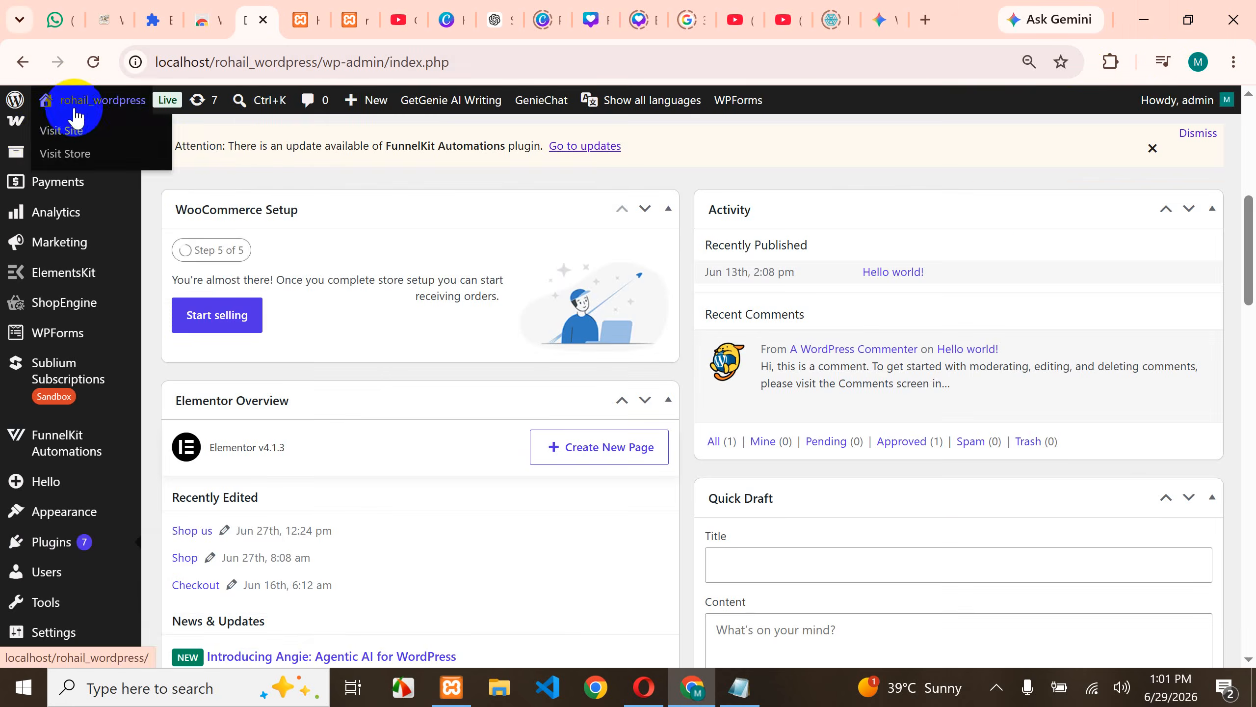
right_click(85, 136)
click(203, 158)
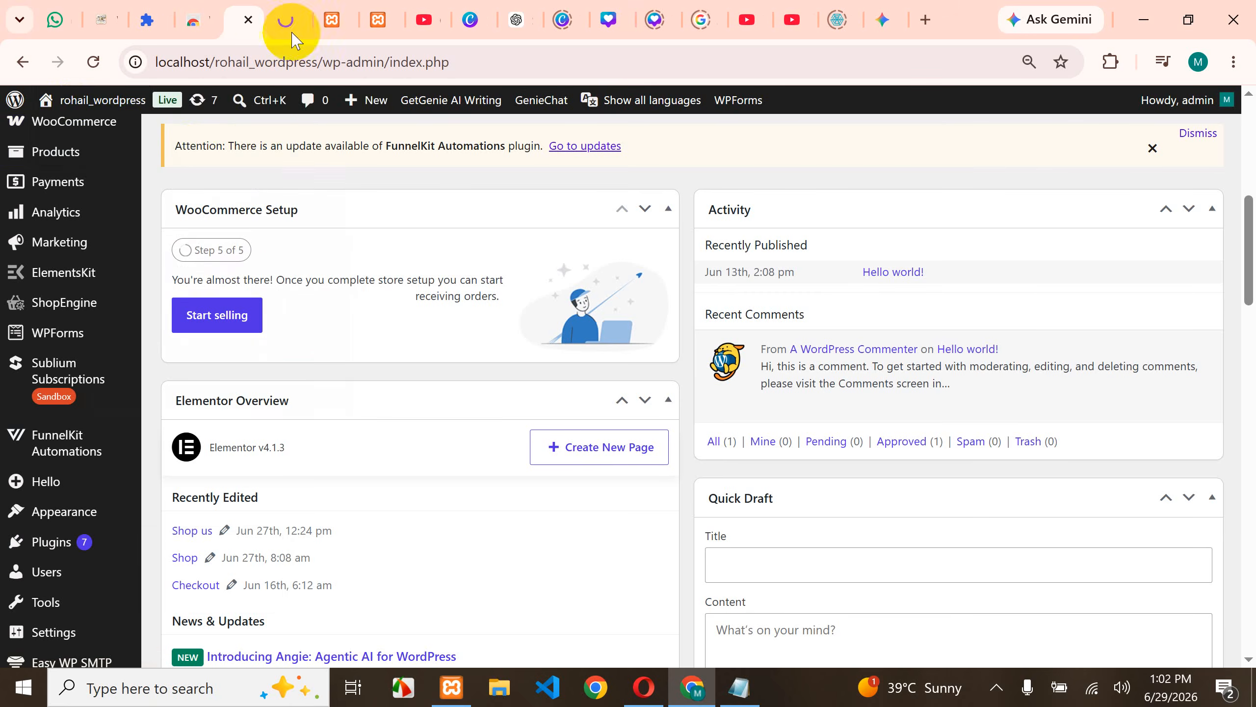
click(289, 19)
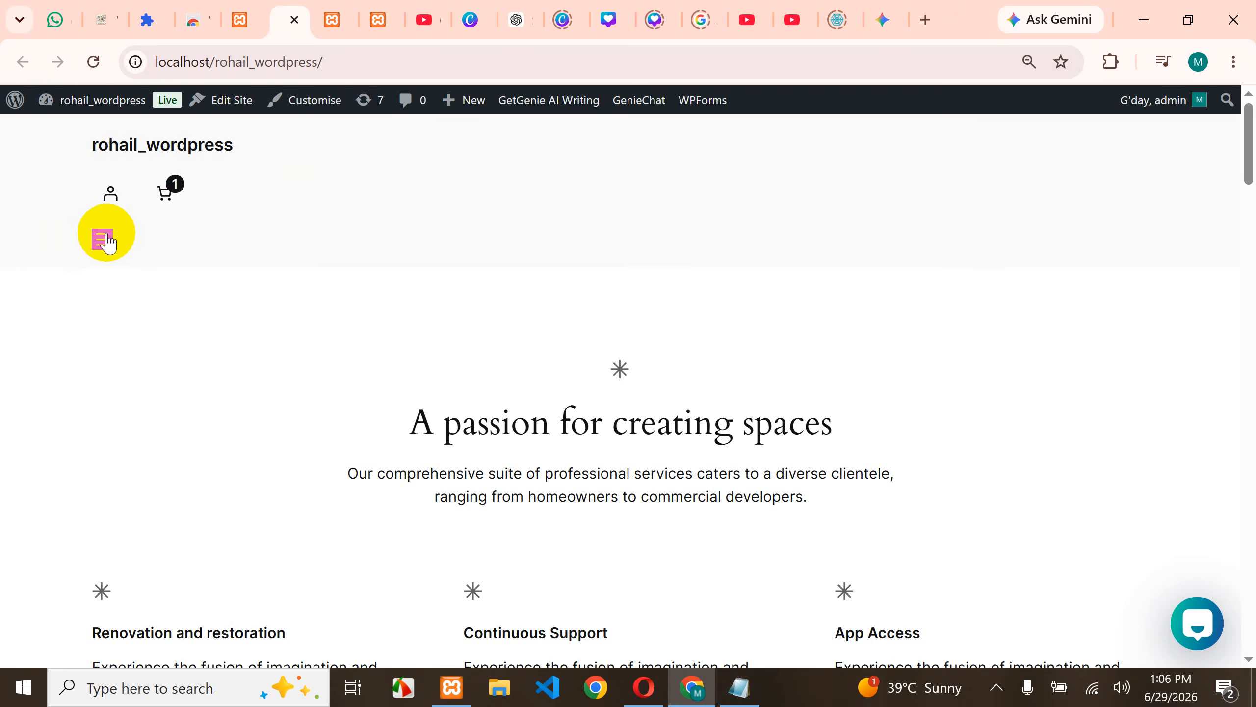
click(104, 239)
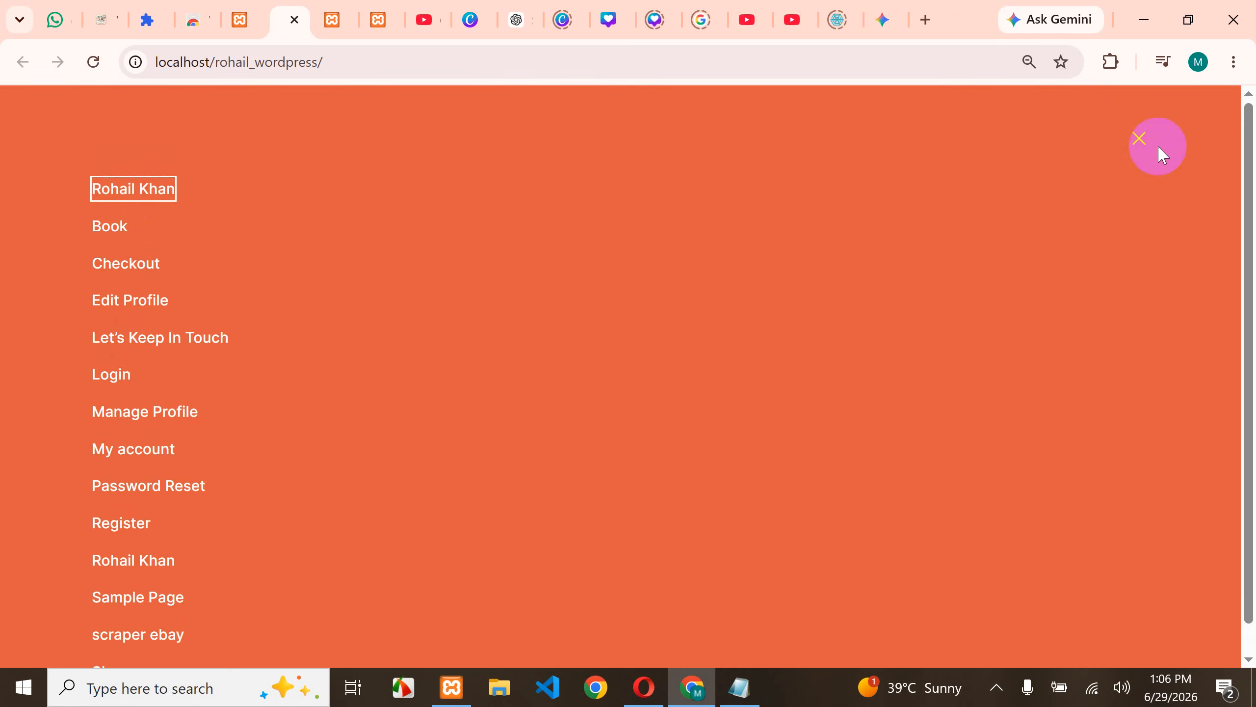
click(1145, 154)
- Switch to the other open tab of the site and open and close its hamburger menu for comparison
click(378, 20)
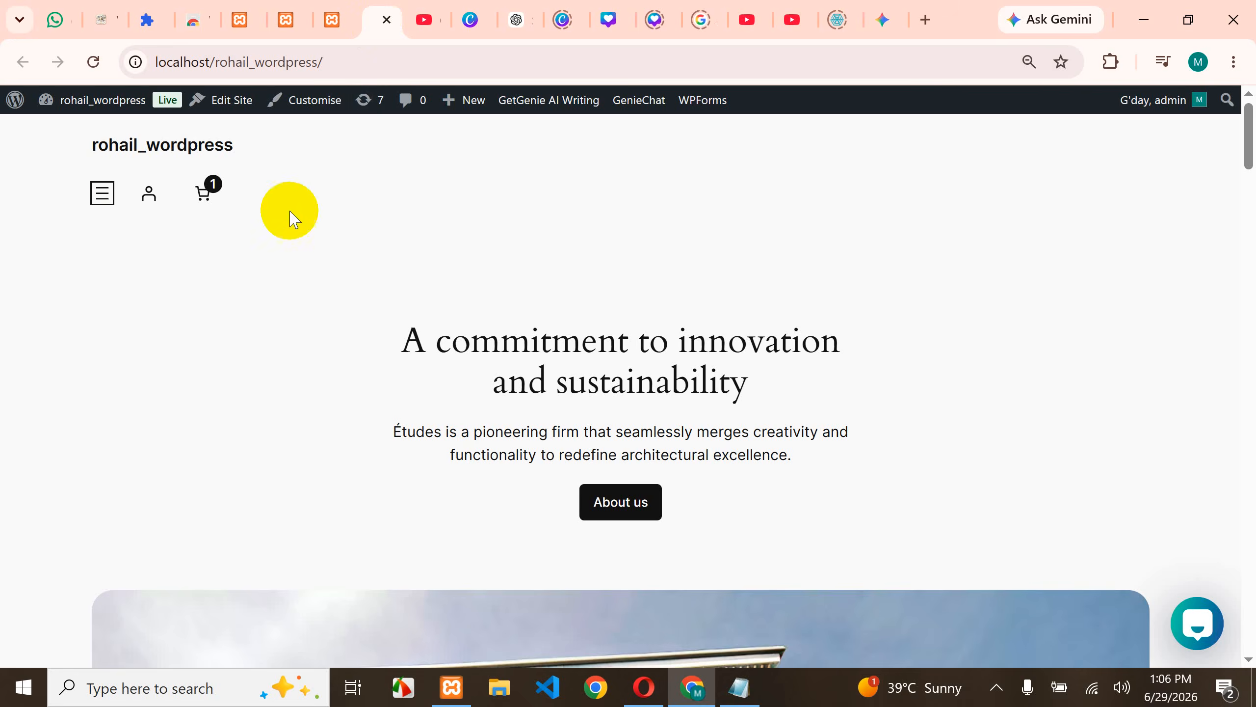
click(107, 198)
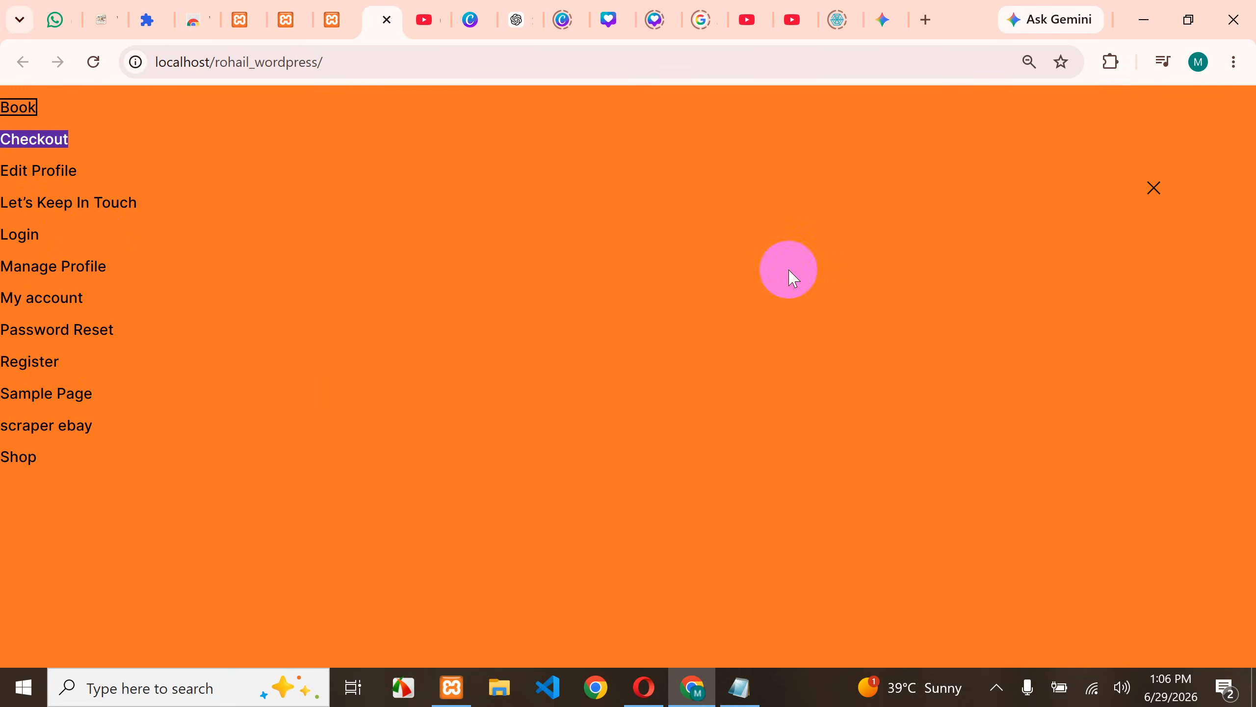
click(1155, 189)
- Return to the newly opened site tab and check its orange hamburger menu again by opening and closing it
click(284, 18)
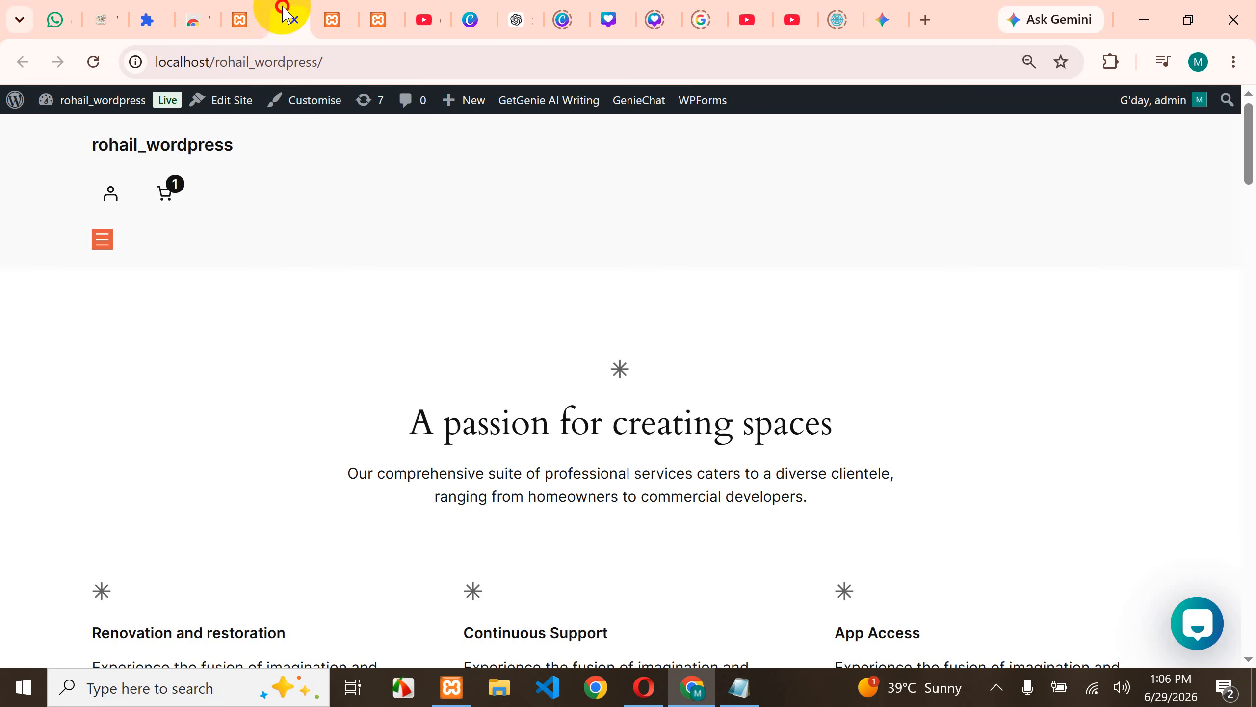
click(112, 241)
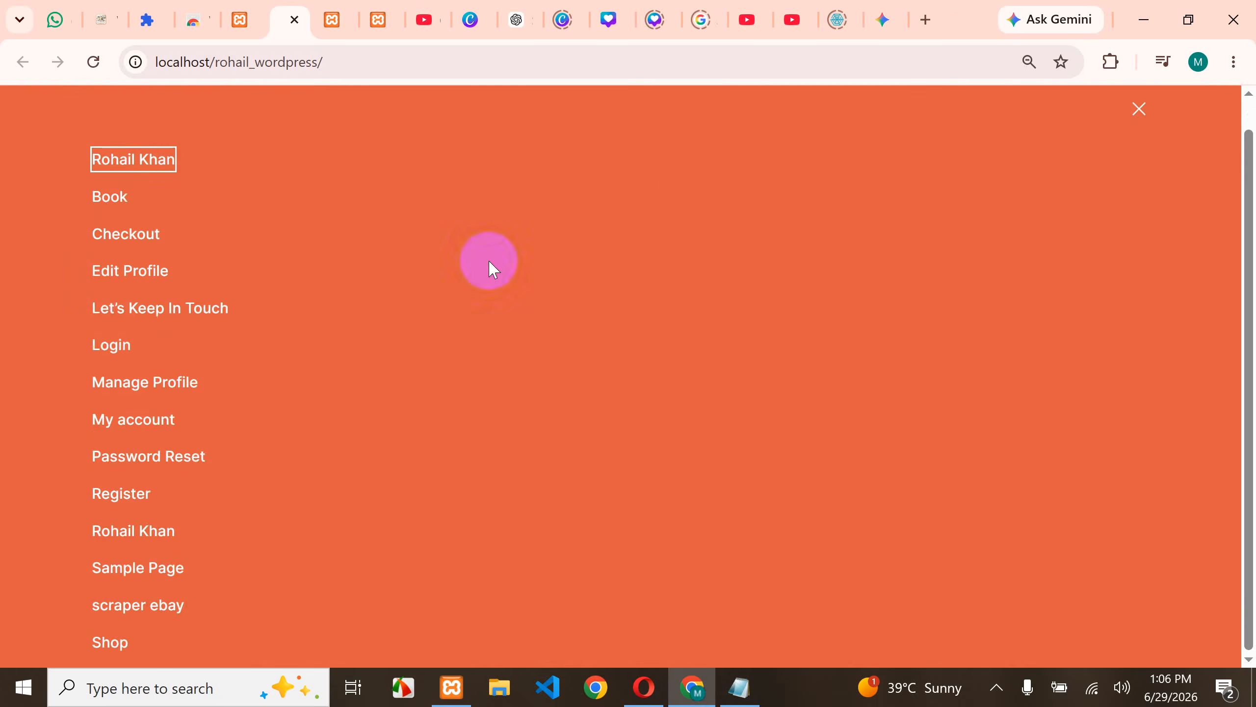
click(1138, 148)
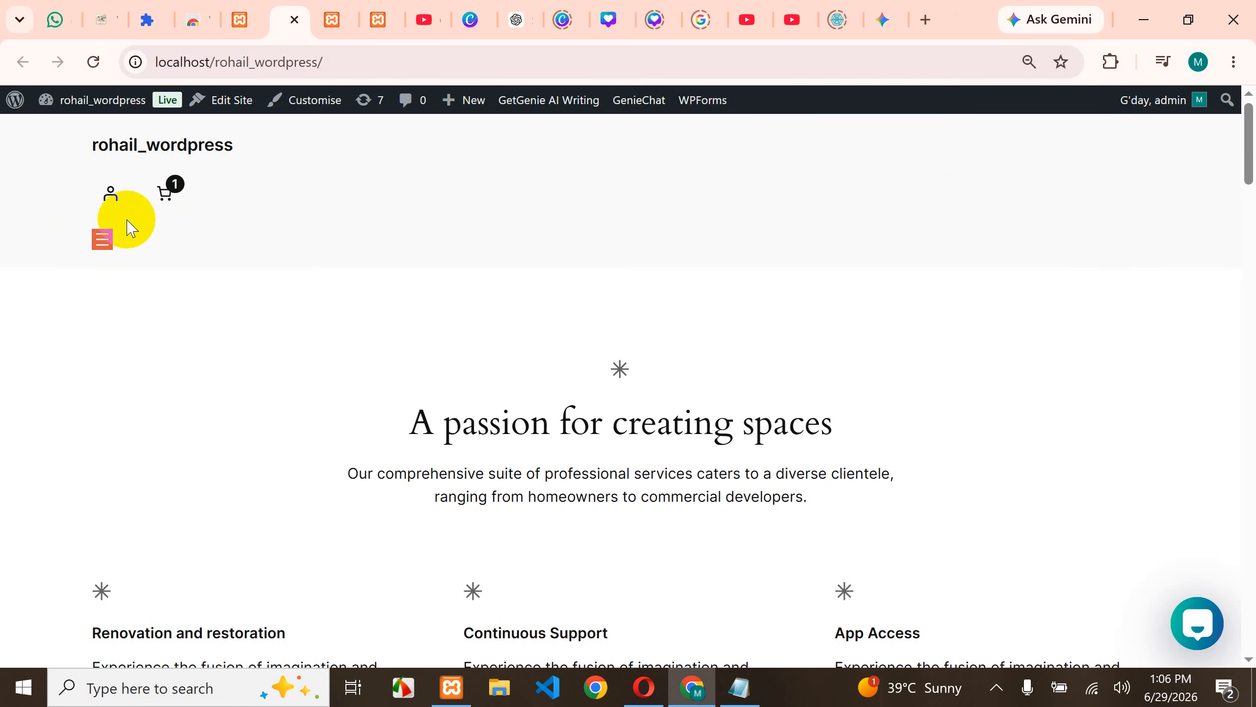